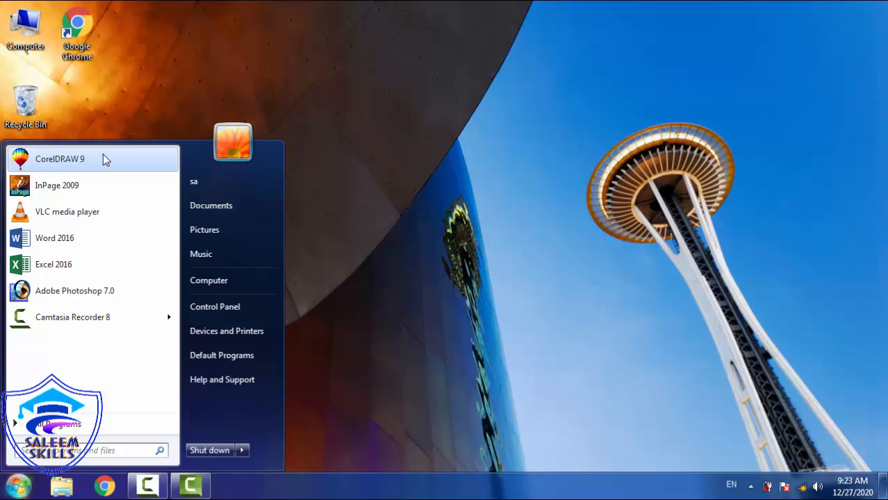
# Open Excel 2016, dismiss the activation notice and create a blank workbook
pyautogui.click(69, 264)
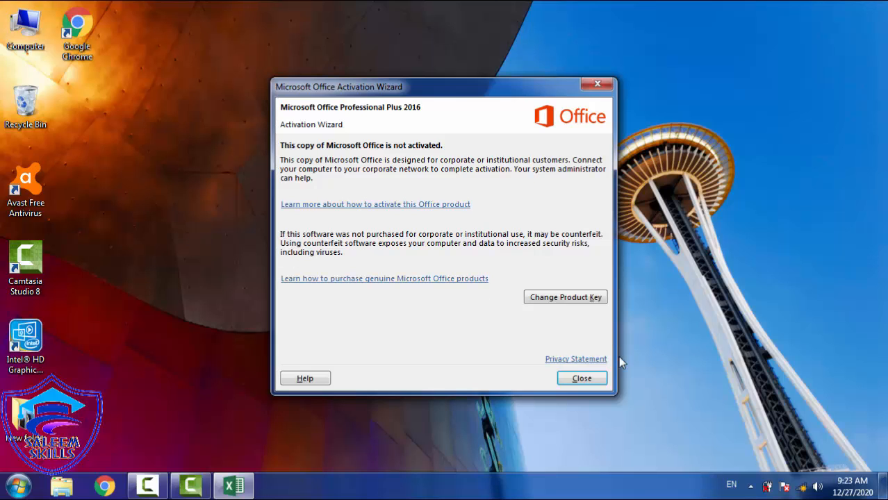
pyautogui.click(583, 379)
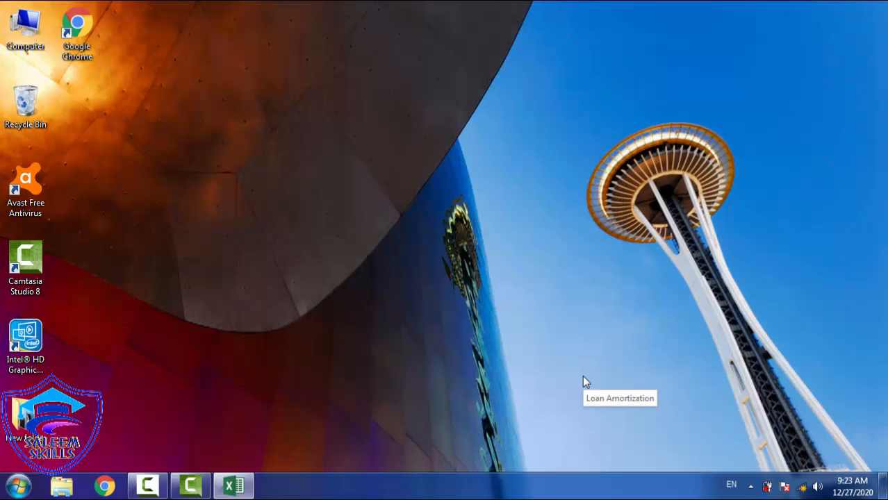
pyautogui.click(243, 490)
pyautogui.click(389, 202)
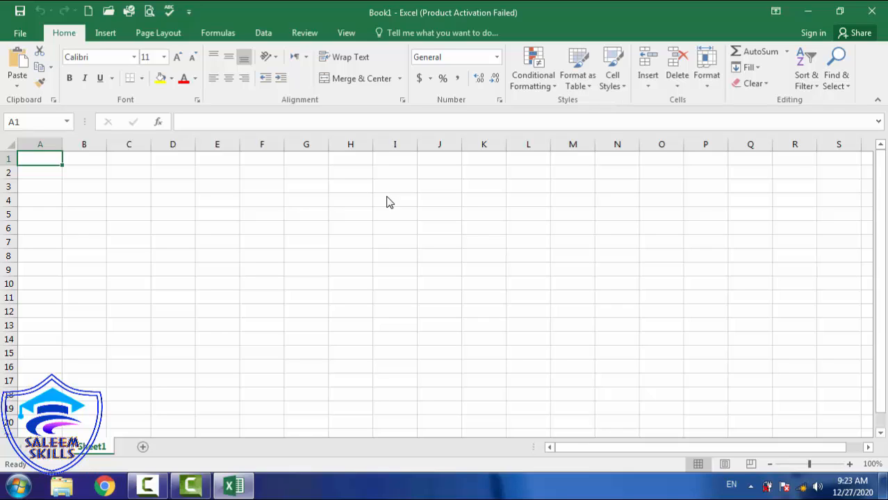
pyautogui.click(14, 32)
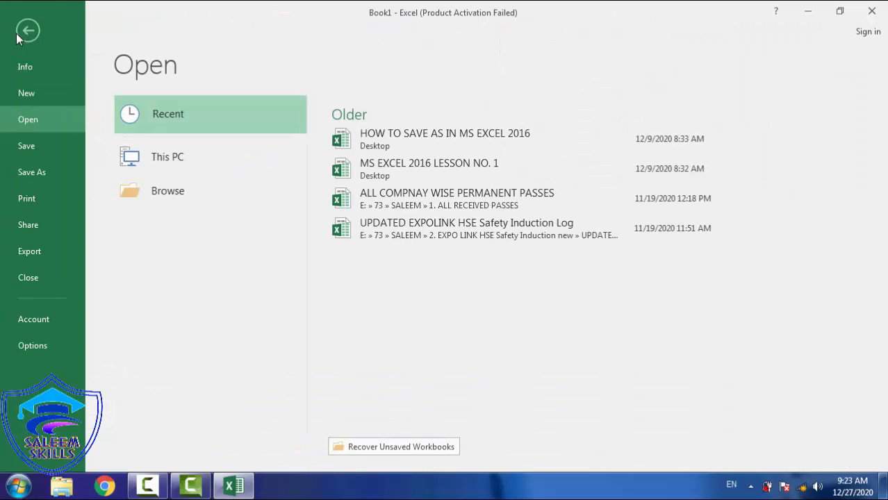
pyautogui.click(24, 33)
pyautogui.click(25, 34)
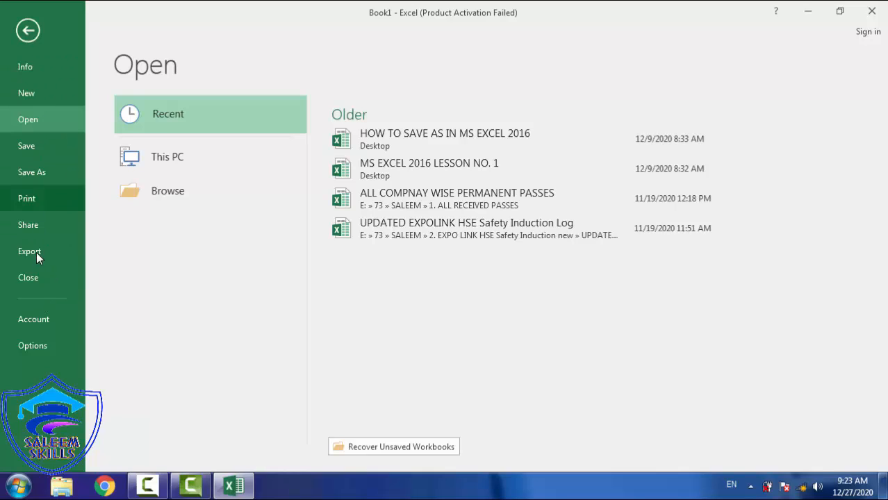
pyautogui.click(27, 31)
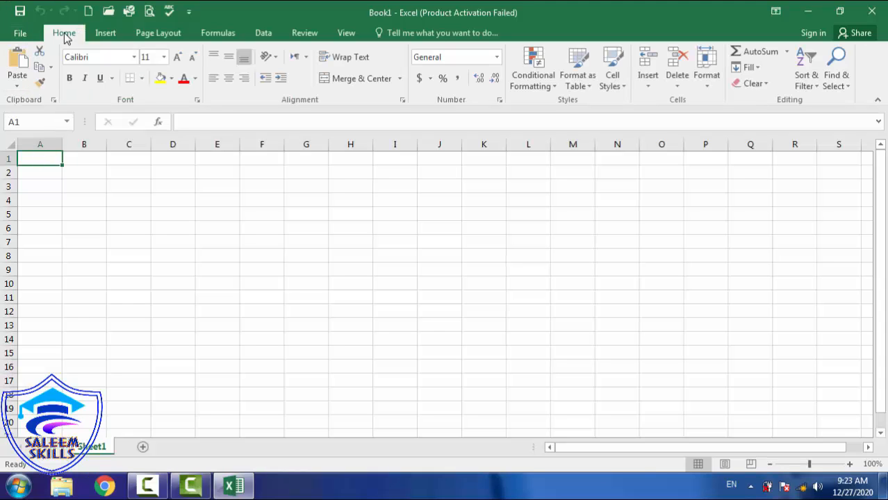
pyautogui.click(106, 36)
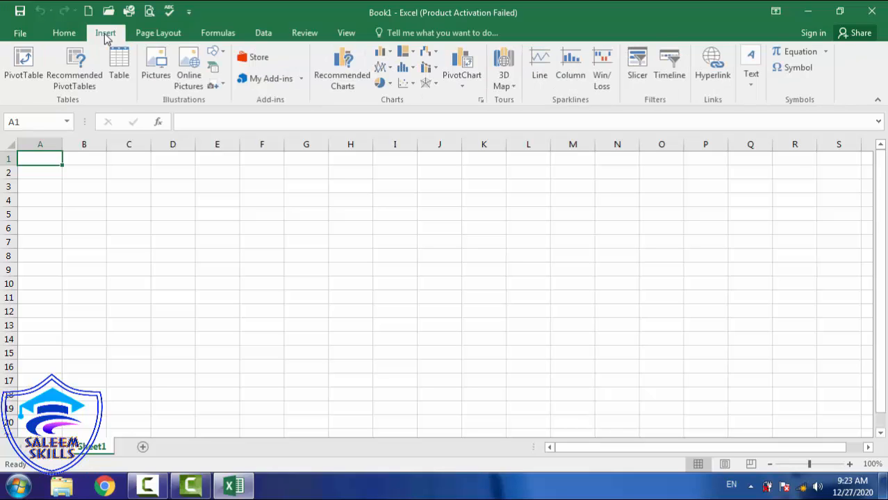
pyautogui.click(69, 35)
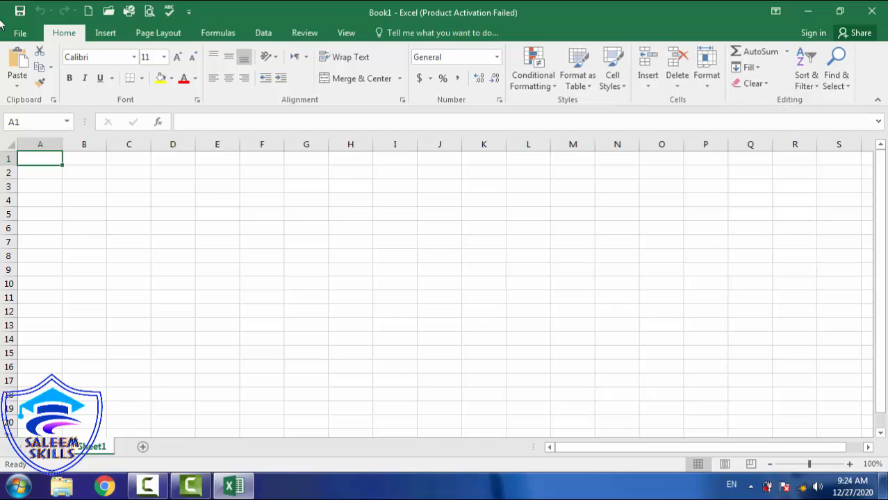
# Examine the Clipboard contents and the font and alignment settings for cell A1, leaving the formatting as it is
pyautogui.click(53, 101)
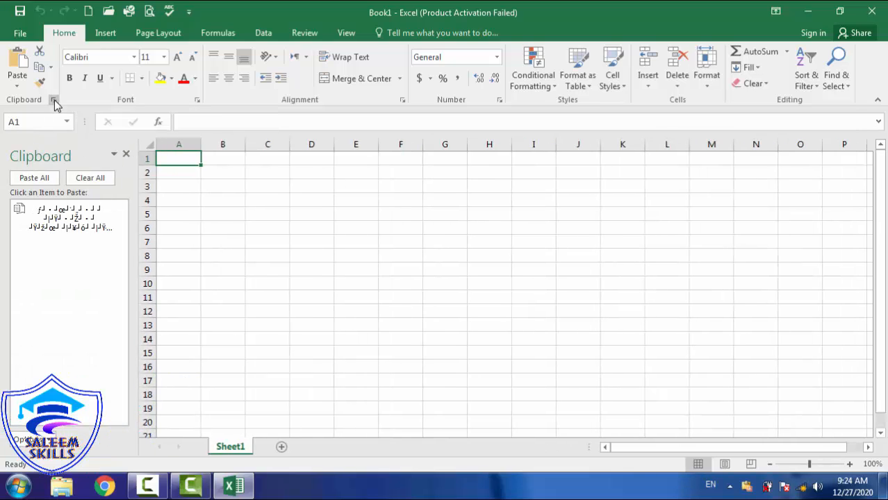
pyautogui.click(53, 101)
pyautogui.click(53, 101)
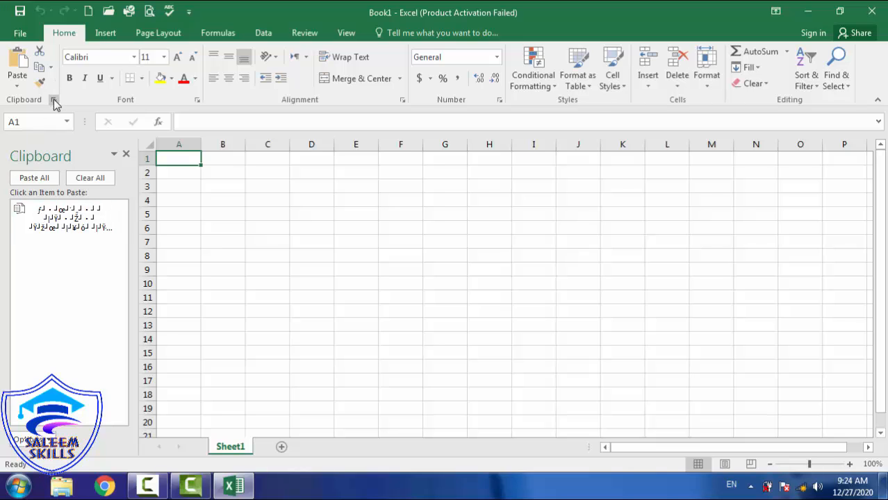
pyautogui.click(54, 101)
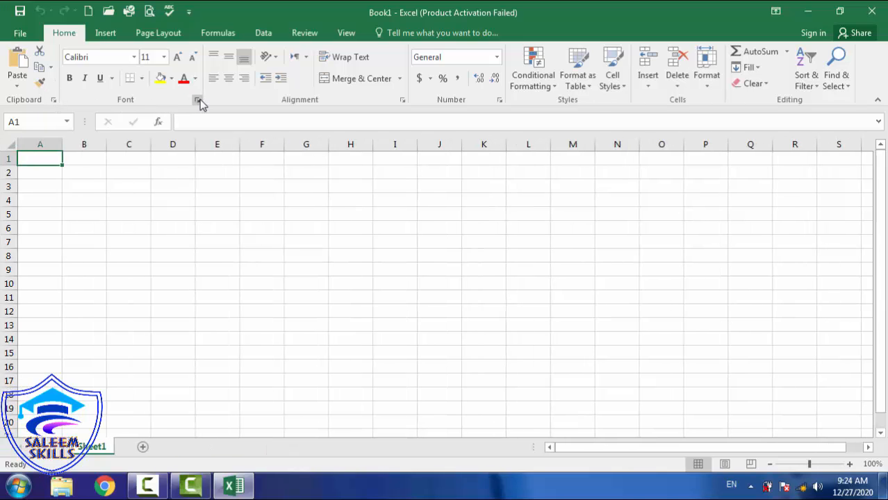
pyautogui.click(198, 100)
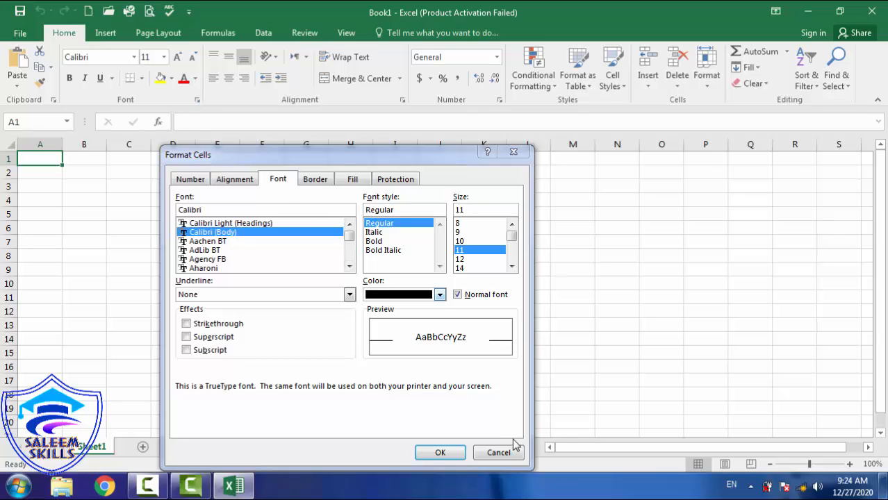
pyautogui.click(495, 453)
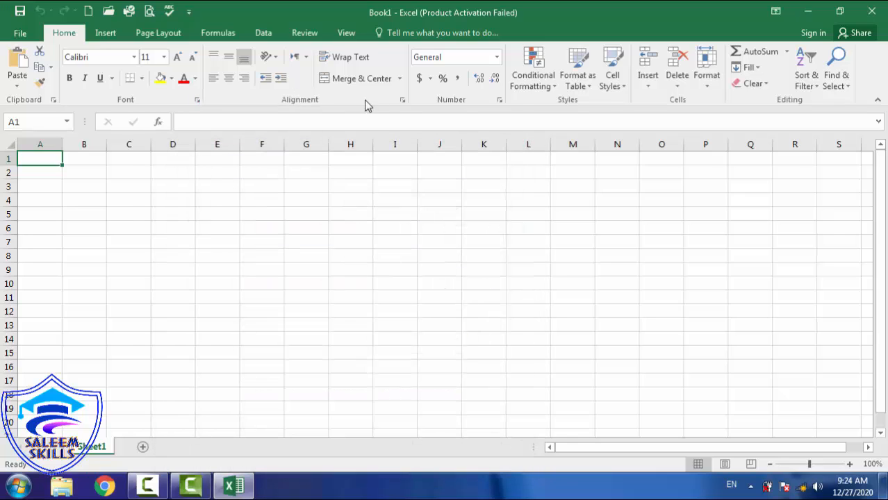
pyautogui.click(402, 101)
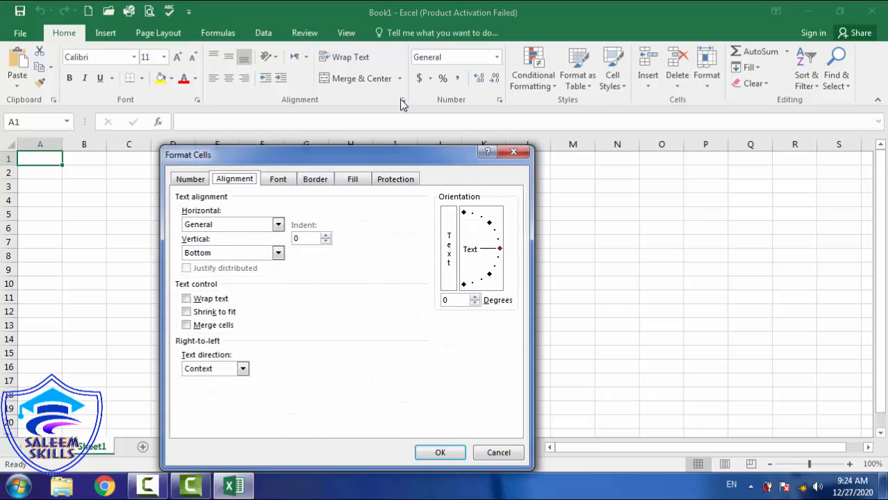
pyautogui.click(497, 452)
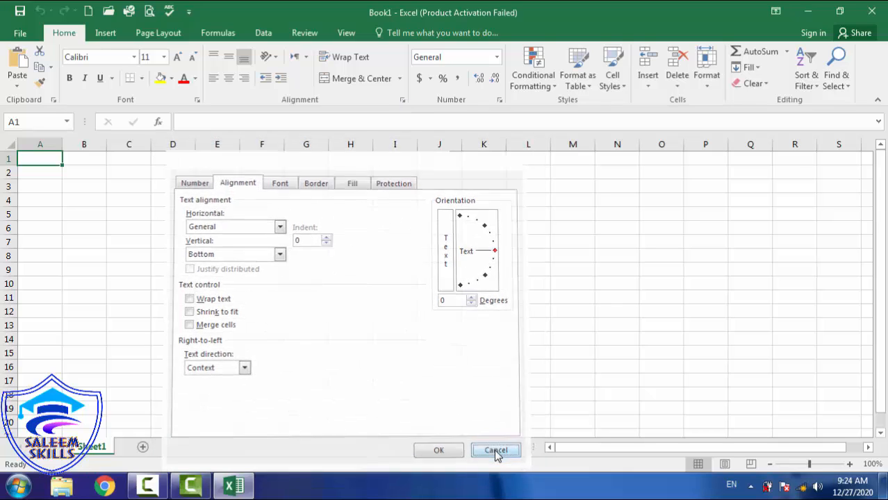
pyautogui.click(54, 100)
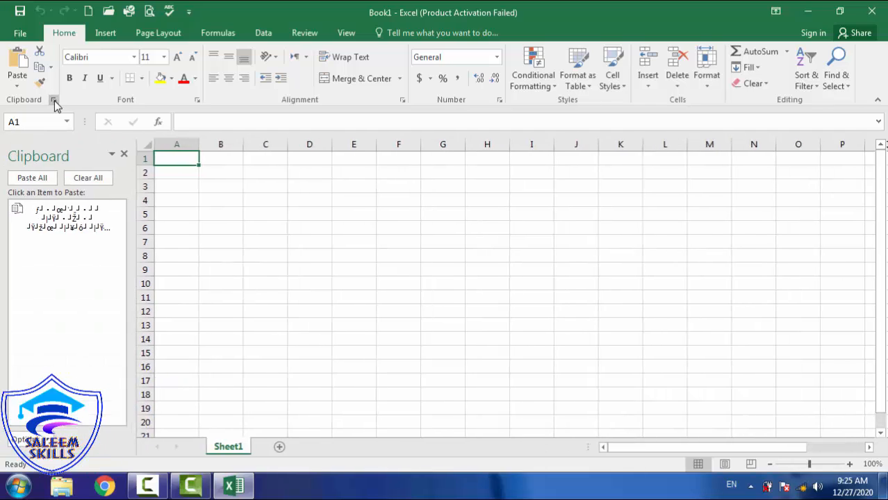
pyautogui.click(53, 100)
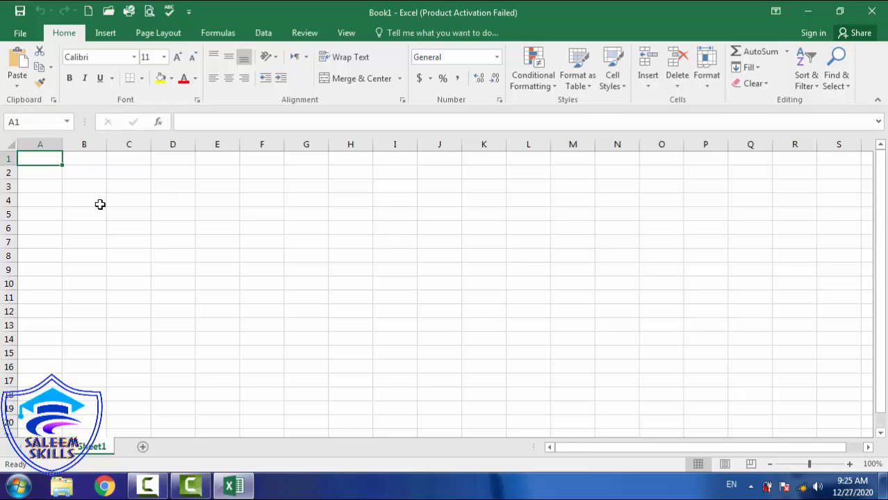
# Enter the headings SR. NO., NAME and FATHER NAME in cells A1 to C1
pyautogui.write('SR. NO.')
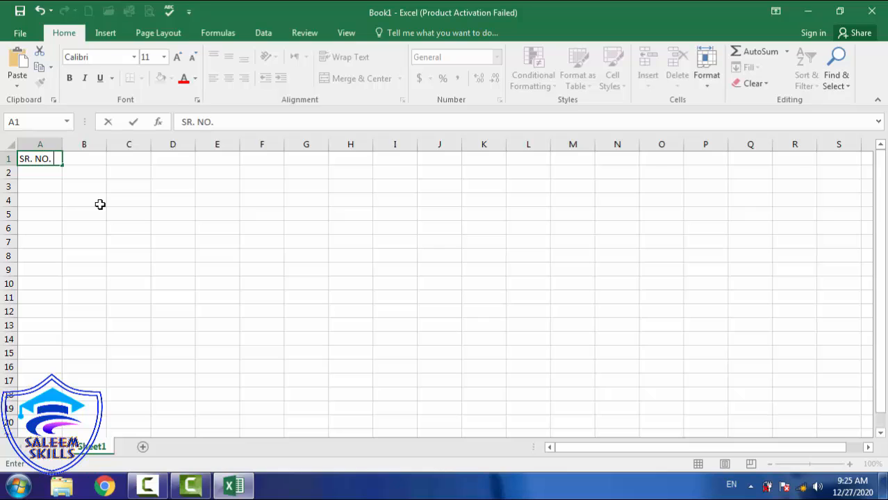
pyautogui.press('Tab')
pyautogui.write('NAME')
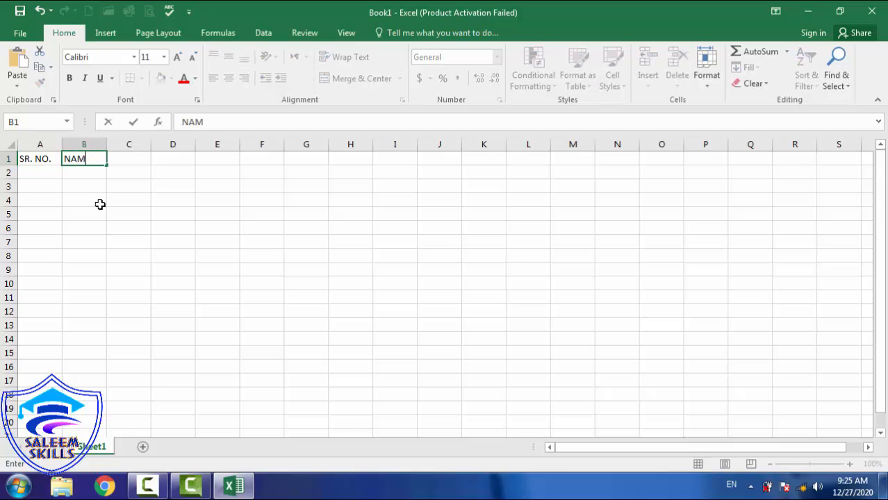
pyautogui.press('Tab')
pyautogui.write('FATHER NAME')
pyautogui.press('Tab')
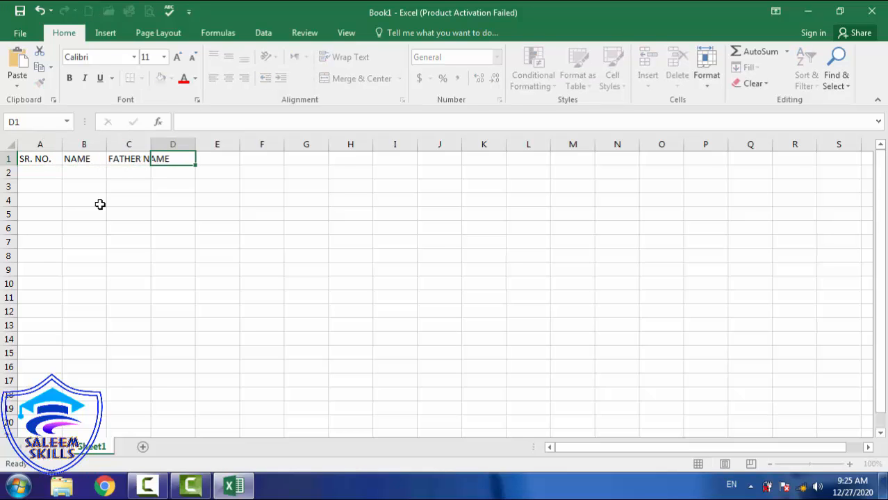
# Enter the headings DATE OF BIRTH, ADDRERSS and MOBILE NO. in cells D1 to F1
pyautogui.write('DATE OF ')
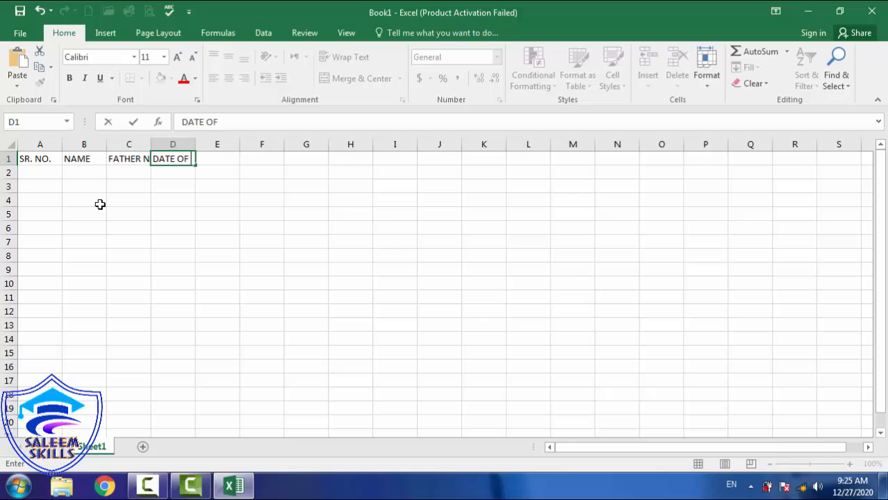
pyautogui.write('BIRTH')
pyautogui.press('Tab')
pyautogui.write('AS')
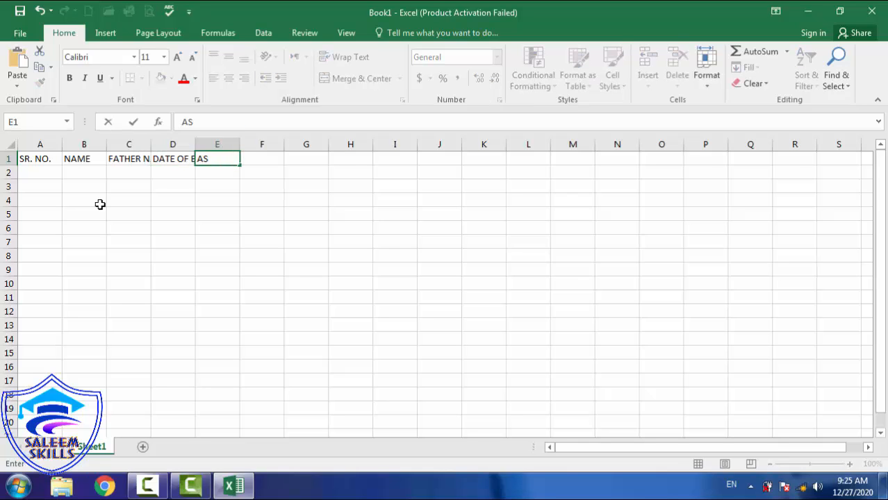
pyautogui.write('DDRERS')
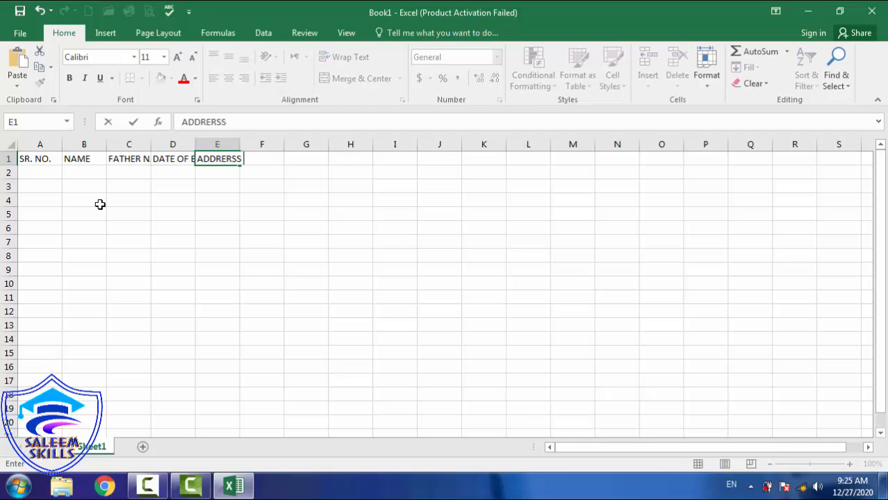
pyautogui.press('Tab')
pyautogui.write('MOB')
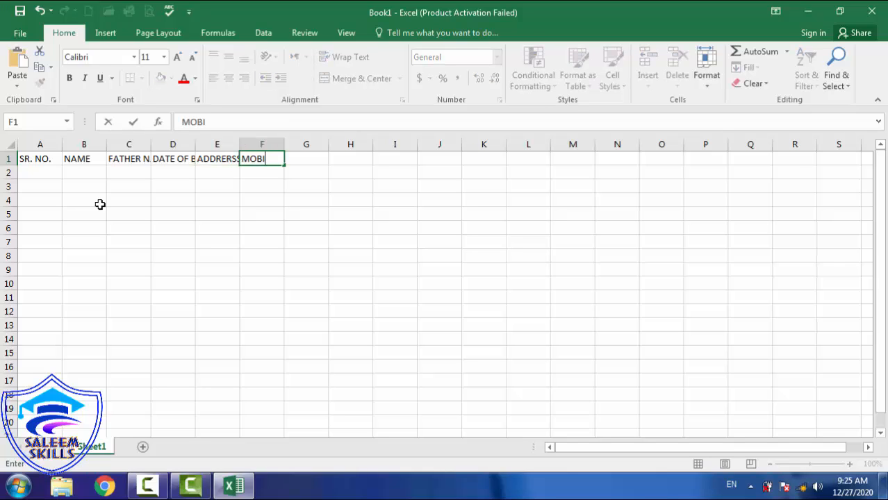
pyautogui.write('ILE NO.')
pyautogui.press('Return')
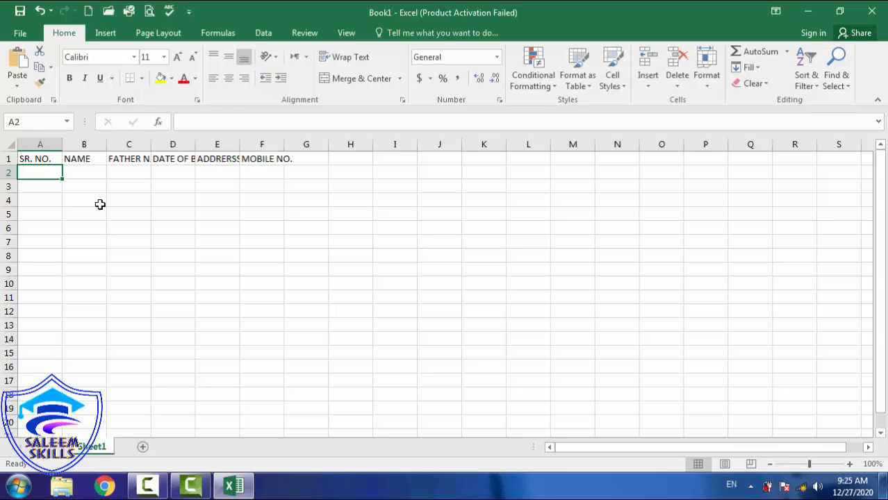
# Autofit columns C to F to their headings and widen the address column E to roughly three times its width
pyautogui.doubleClick(152, 145)
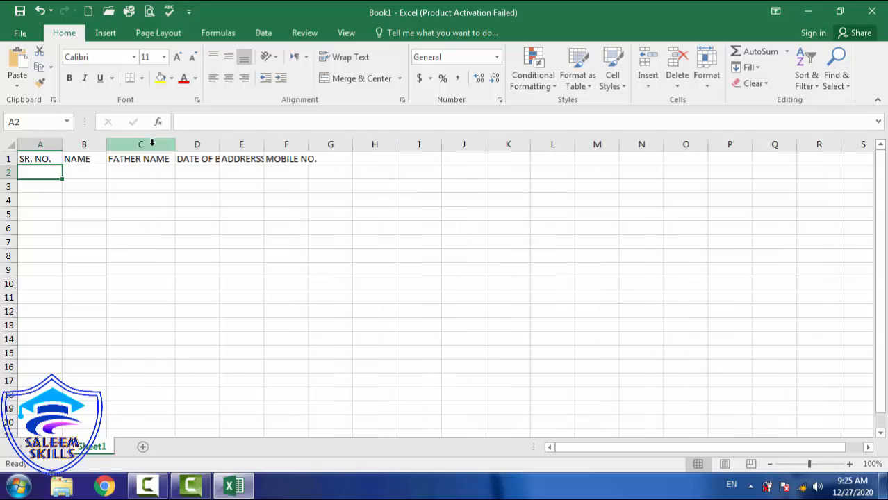
pyautogui.doubleClick(220, 143)
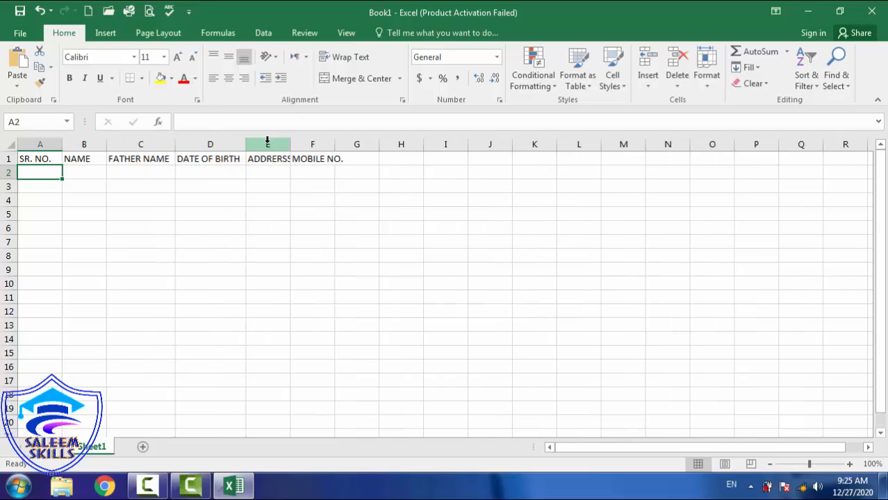
pyautogui.doubleClick(290, 144)
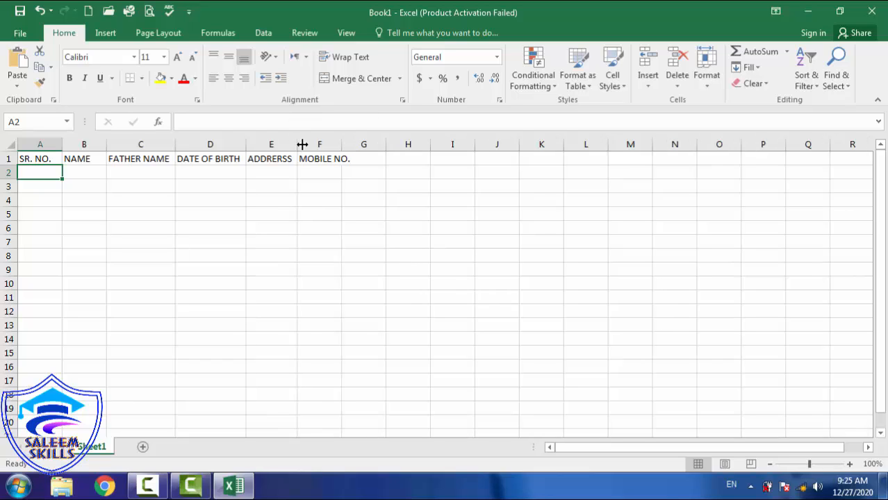
pyautogui.doubleClick(340, 144)
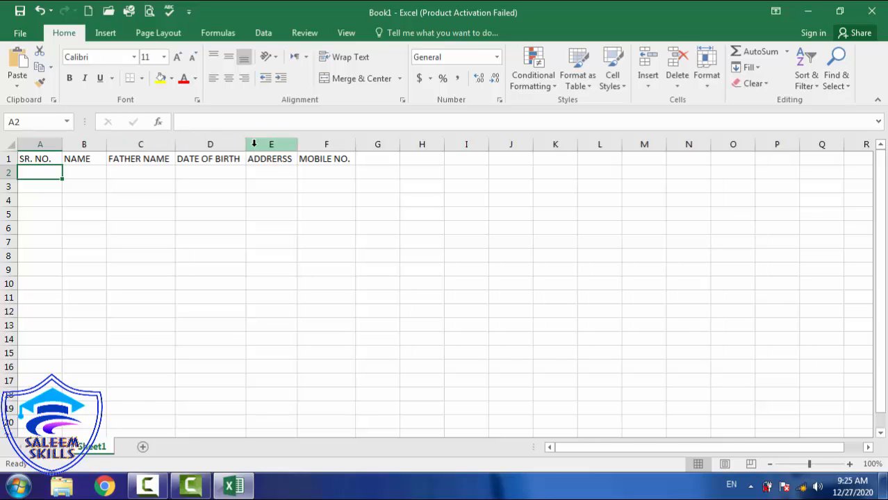
pyautogui.moveTo(296, 142); pyautogui.dragTo(399, 134)
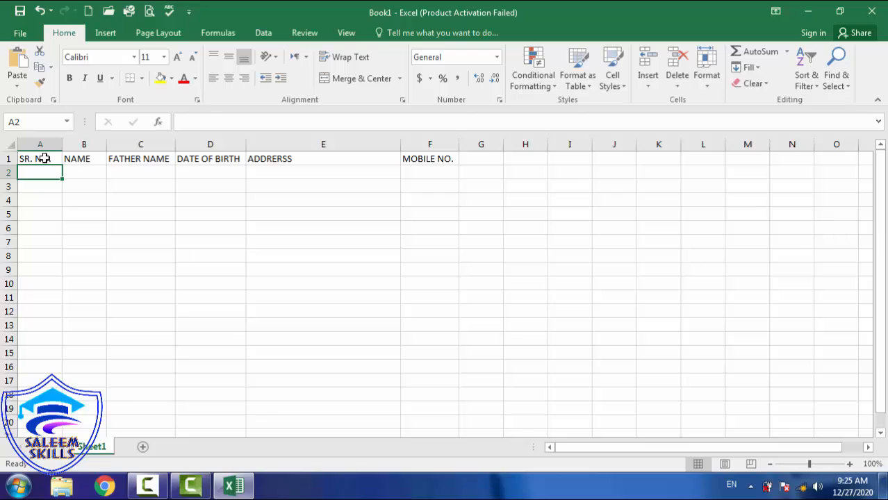
# Copy the heading row A1:F1 and paste it into row 14 starting at cell A14
pyautogui.moveTo(42, 159); pyautogui.dragTo(404, 158)
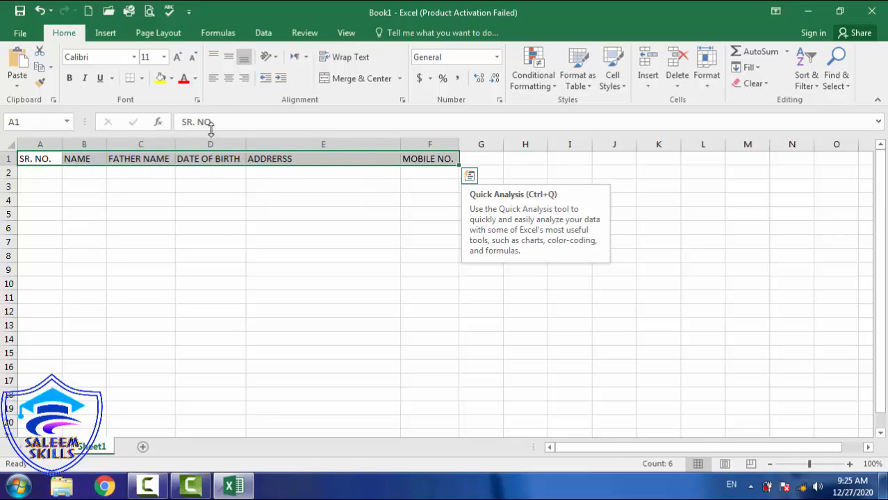
pyautogui.click(40, 68)
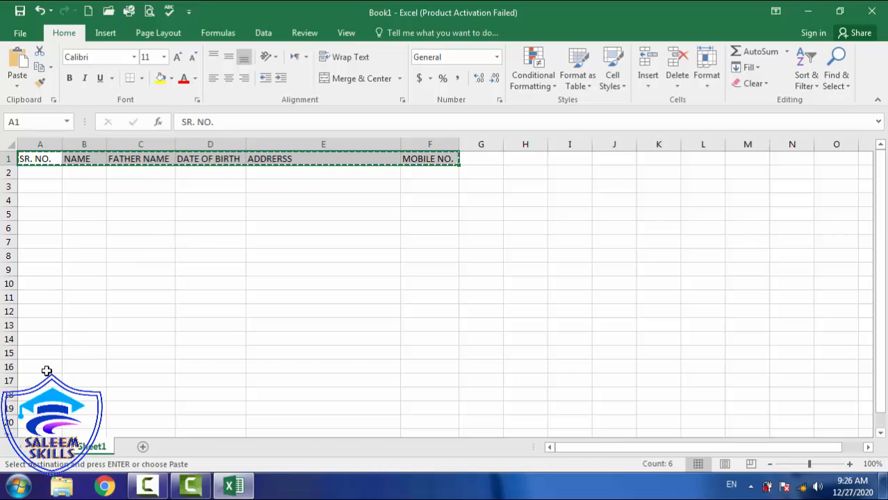
pyautogui.click(37, 341)
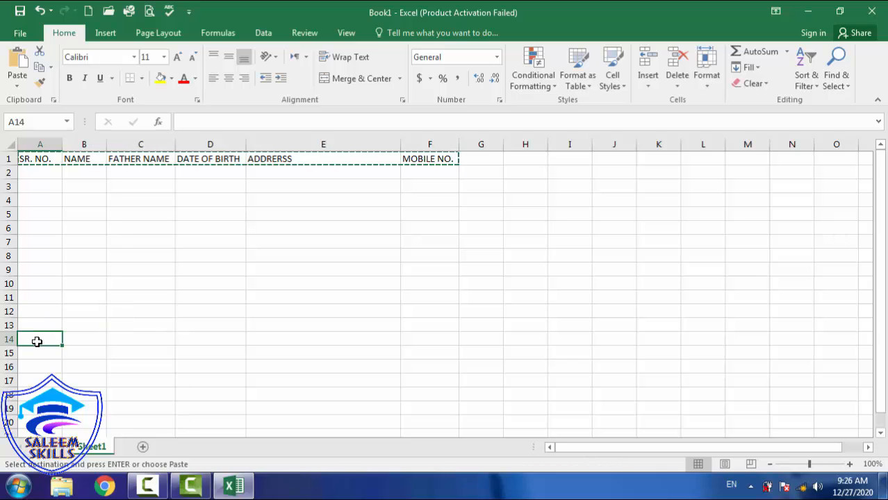
pyautogui.click(21, 61)
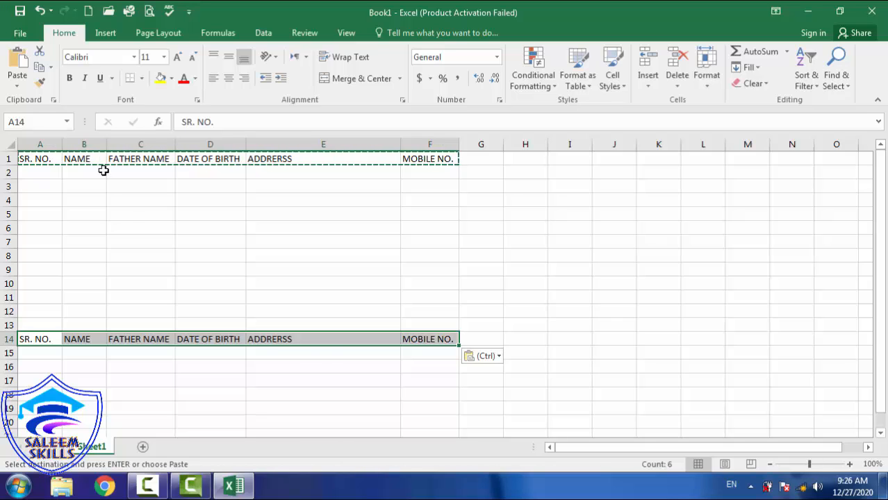
pyautogui.click(134, 207)
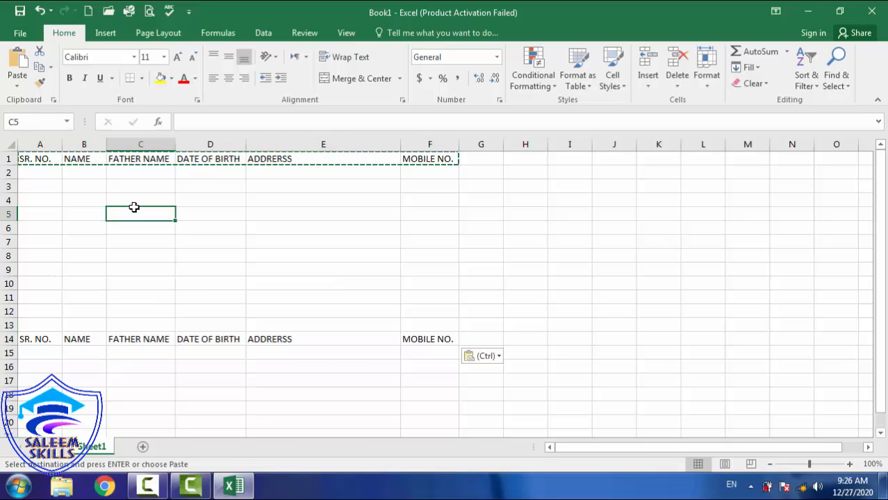
# Cut the heading row A1:F1 and paste it into row 15 starting at cell A15
pyautogui.press('Escape')
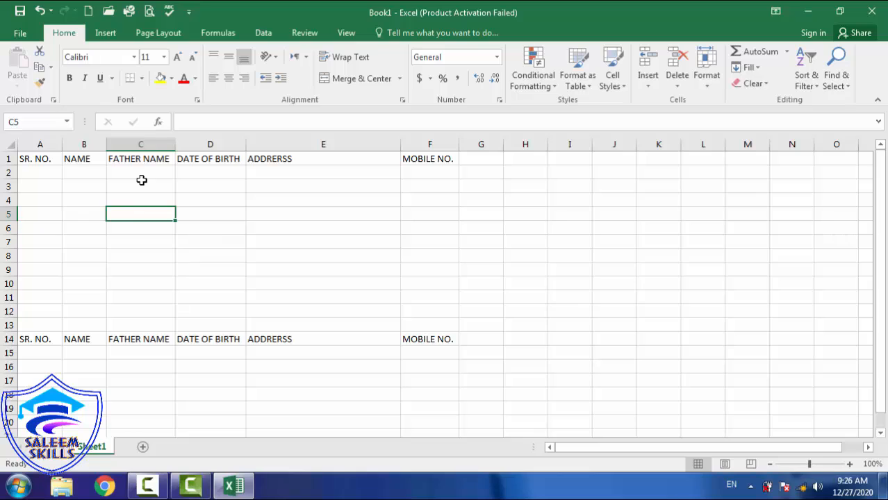
pyautogui.click(208, 195)
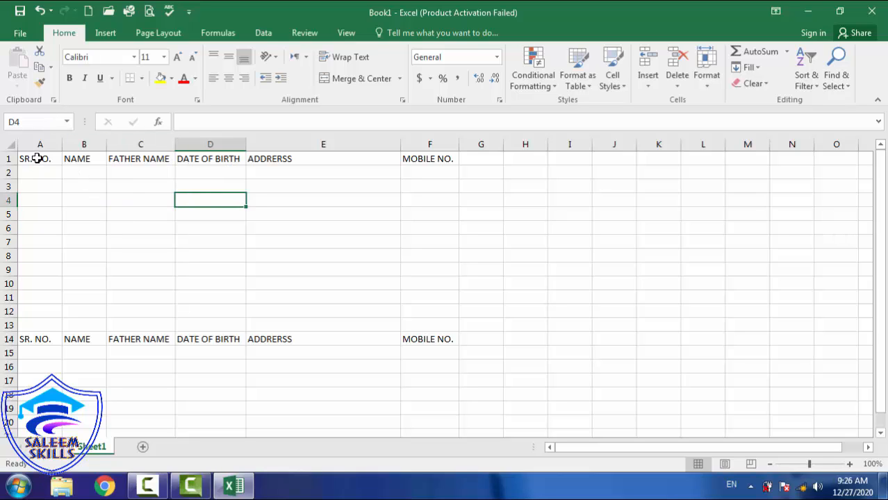
pyautogui.moveTo(37, 158); pyautogui.dragTo(352, 132)
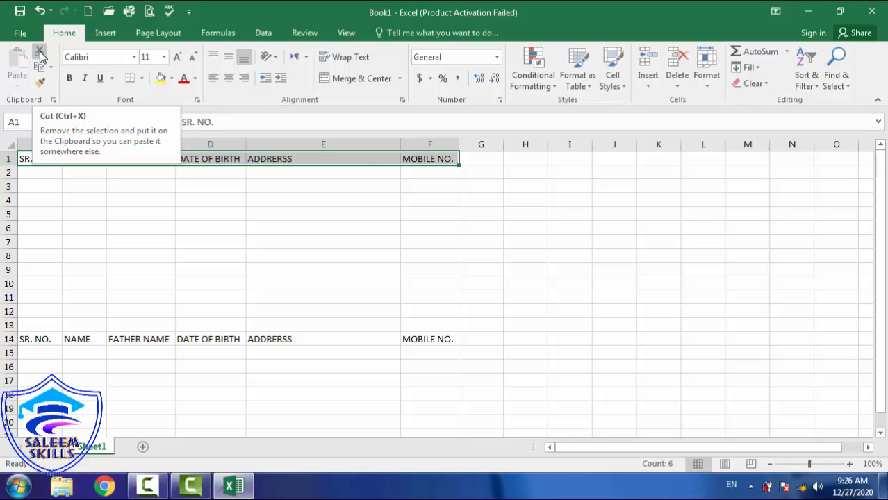
pyautogui.click(40, 51)
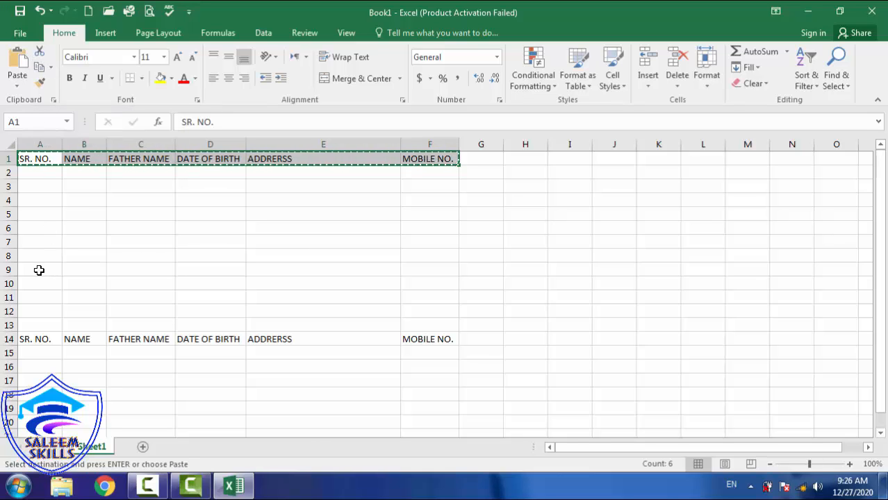
pyautogui.click(35, 351)
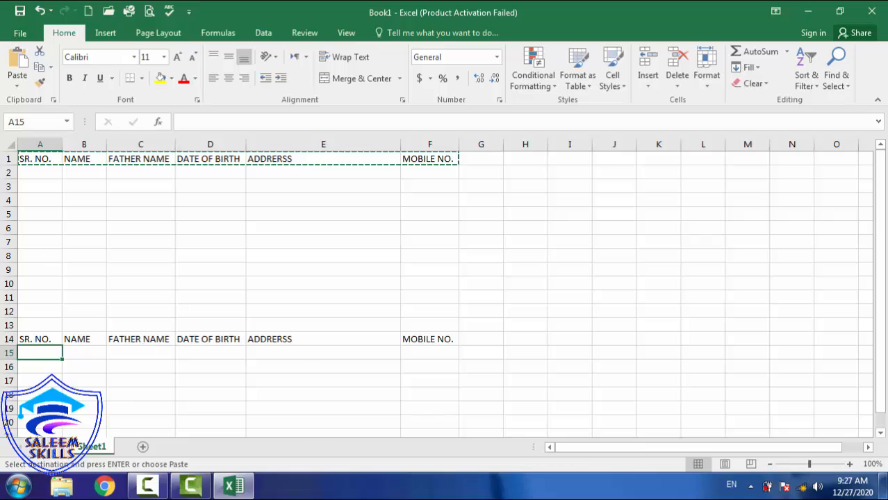
pyautogui.click(19, 61)
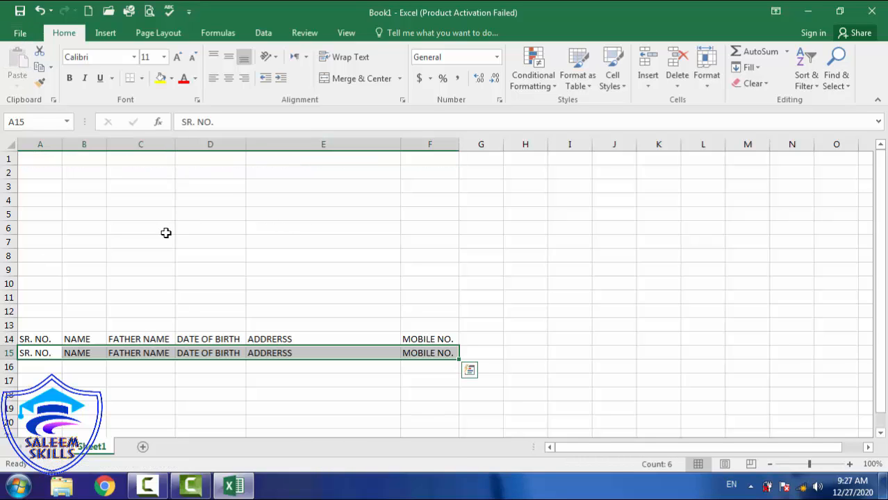
pyautogui.click(113, 342)
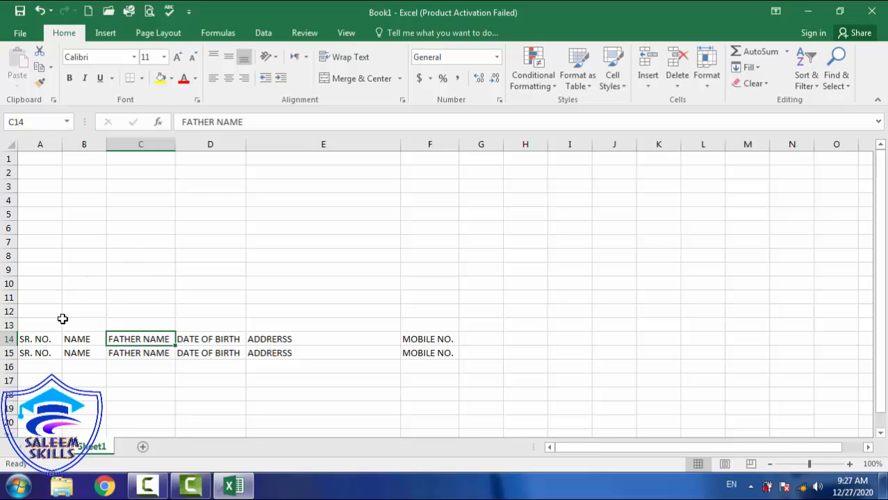
# Undo the move of the heading row and cancel the pending cut
pyautogui.hotkey('ctrl', 'z')
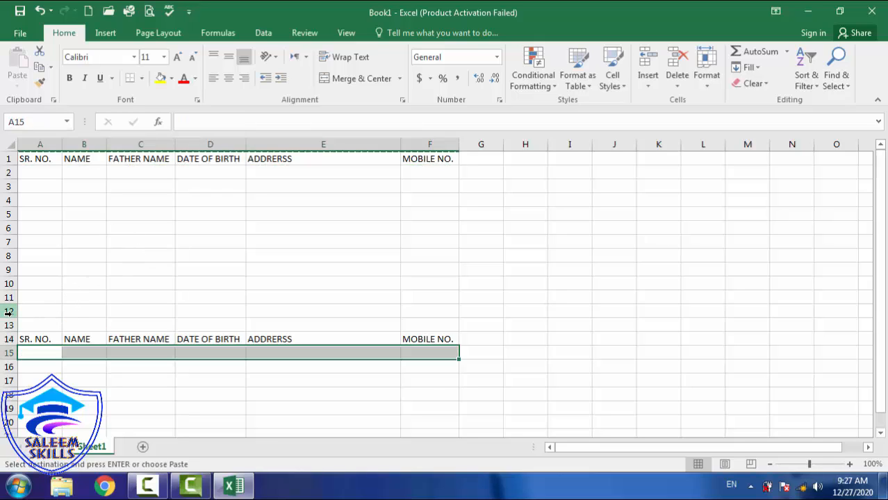
pyautogui.press('Escape')
pyautogui.click(120, 224)
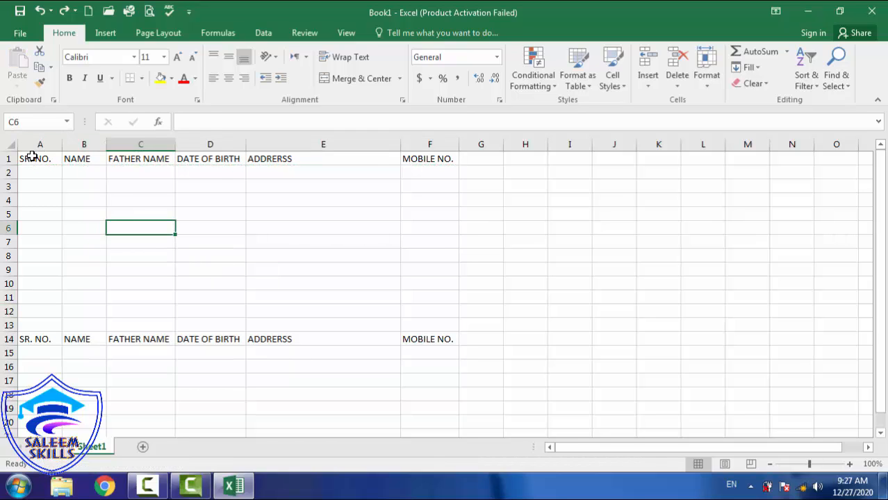
# Make the headings in A1:F1 bold, italic and underlined, and set their font size to 14
pyautogui.moveTo(32, 160); pyautogui.dragTo(422, 151)
pyautogui.click(69, 77)
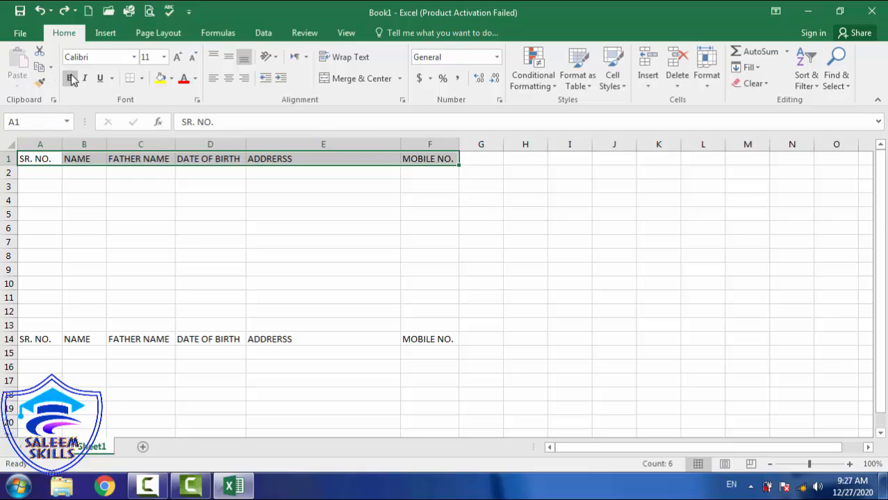
pyautogui.click(85, 78)
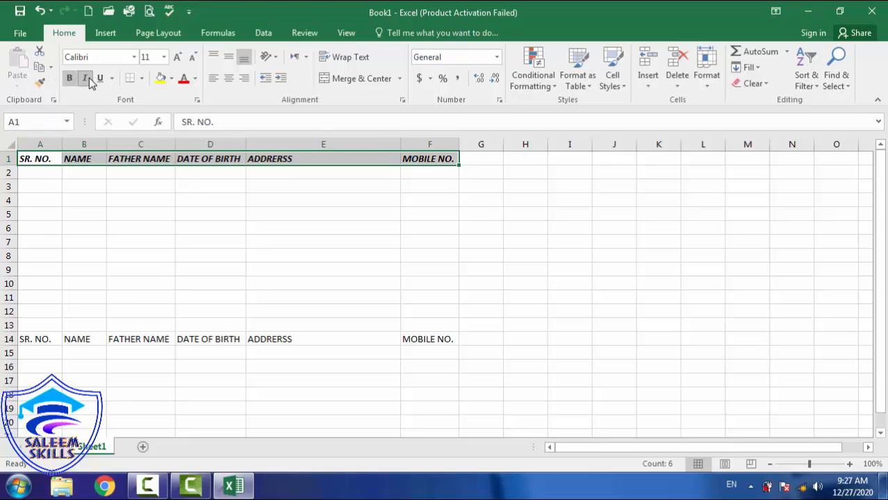
pyautogui.click(99, 78)
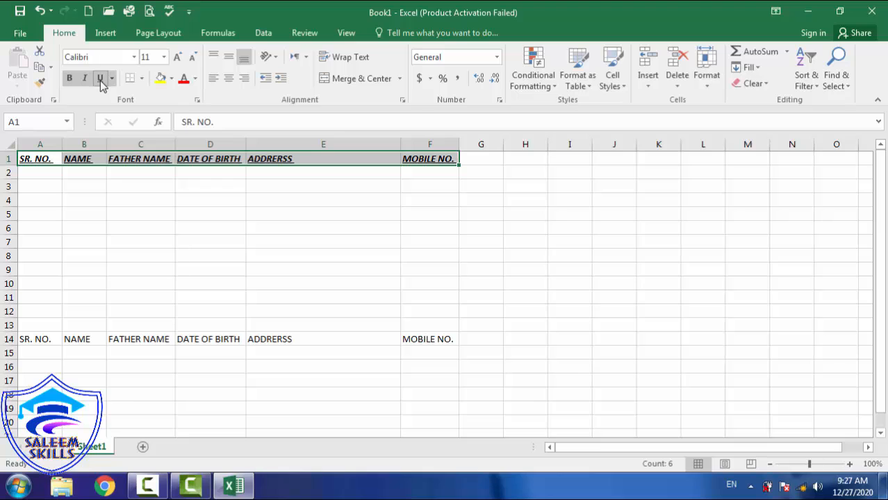
pyautogui.click(164, 57)
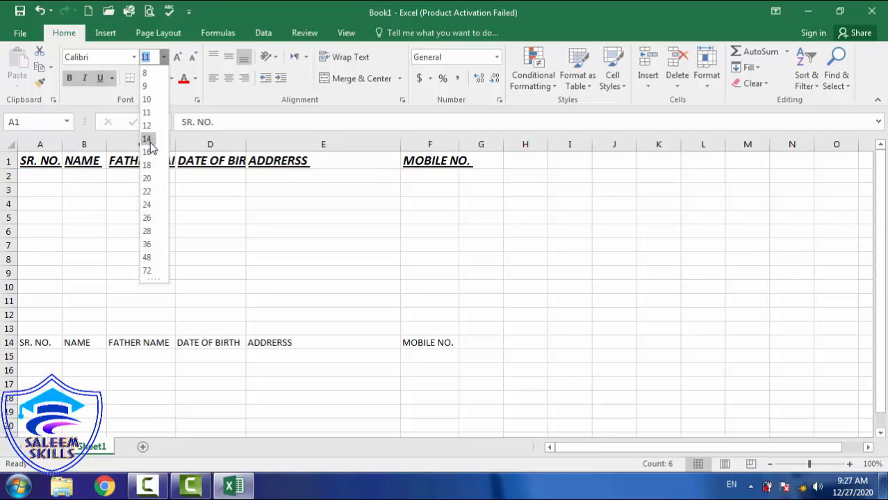
pyautogui.click(148, 139)
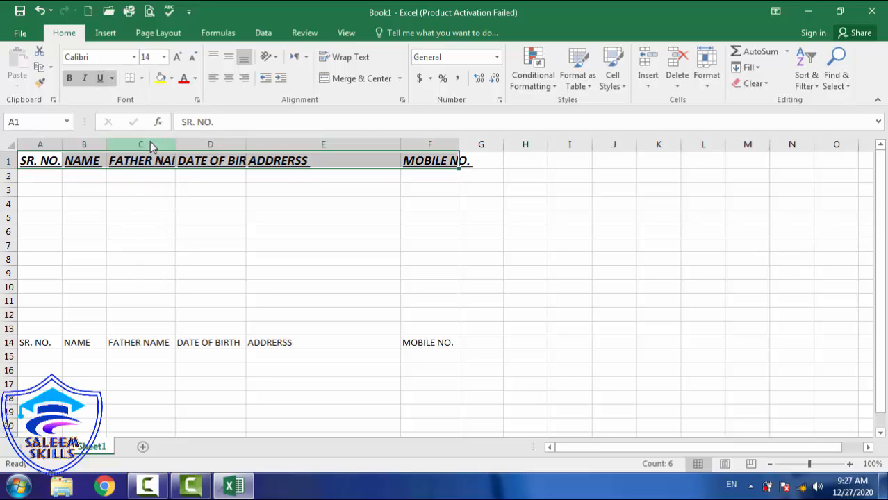
# Set the font colour of the headings in A1:F1 to standard blue and fill their cells with standard orange
pyautogui.click(195, 80)
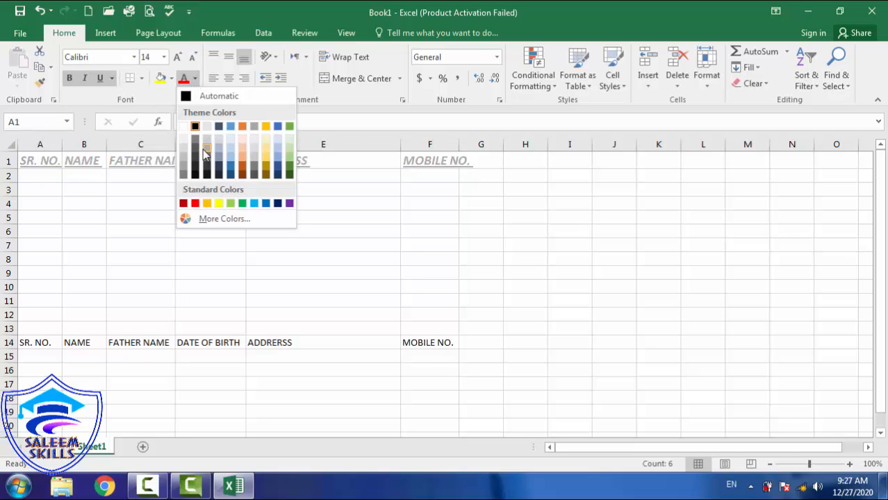
pyautogui.click(267, 203)
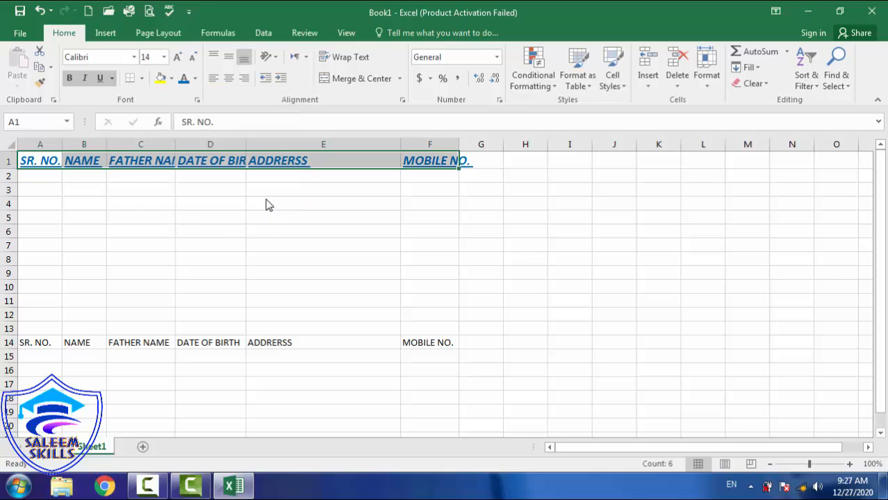
pyautogui.click(173, 79)
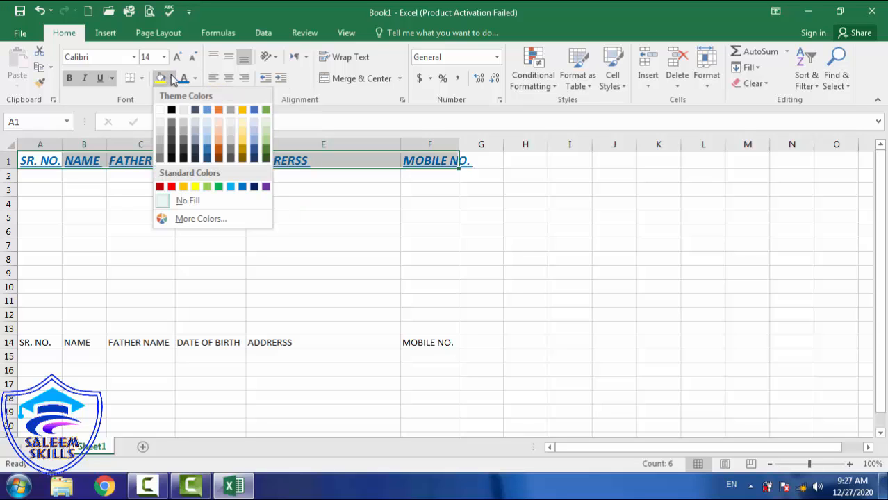
pyautogui.click(183, 189)
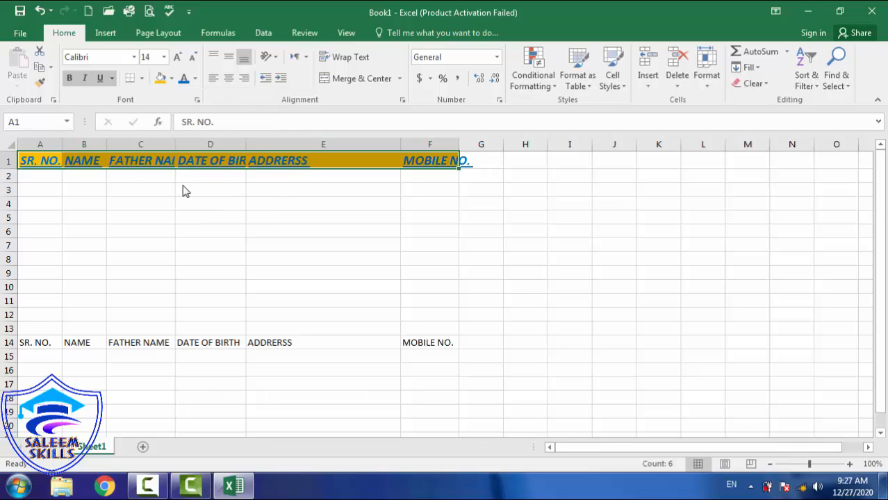
# Try Aachen BT on the headings in A1:F1, and settle on the Aldine401 BT font
pyautogui.click(135, 57)
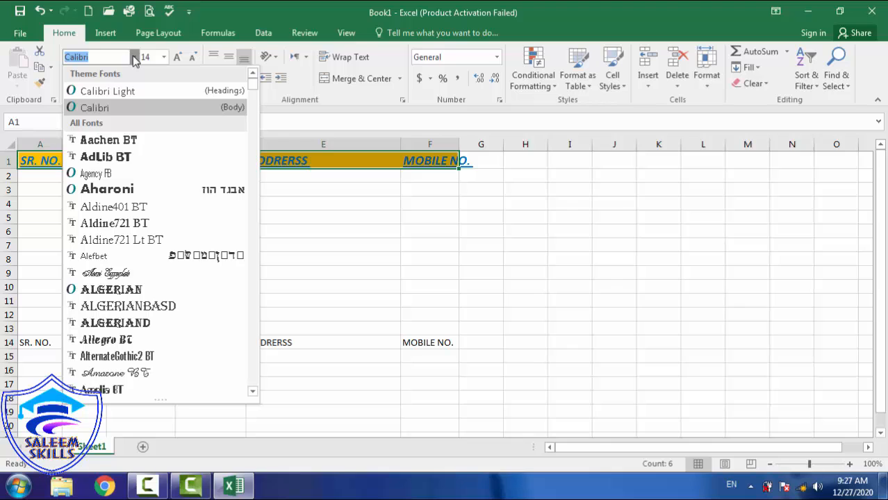
pyautogui.click(123, 142)
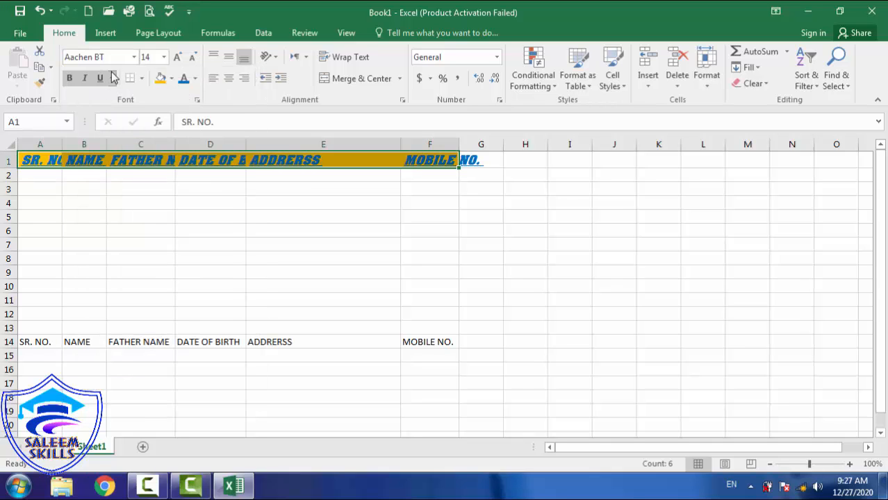
pyautogui.click(135, 57)
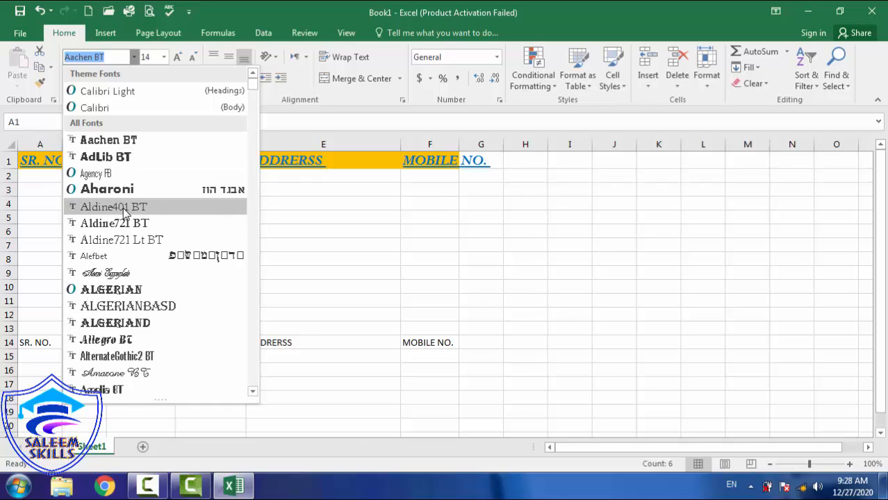
pyautogui.click(125, 207)
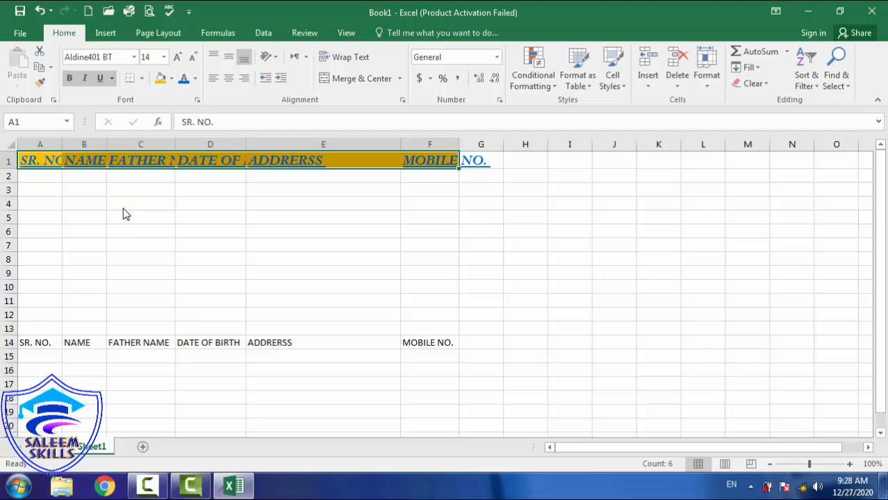
pyautogui.click(123, 206)
# Autofit columns A, B, C, D and F to the enlarged headings in row 1
pyautogui.doubleClick(63, 143)
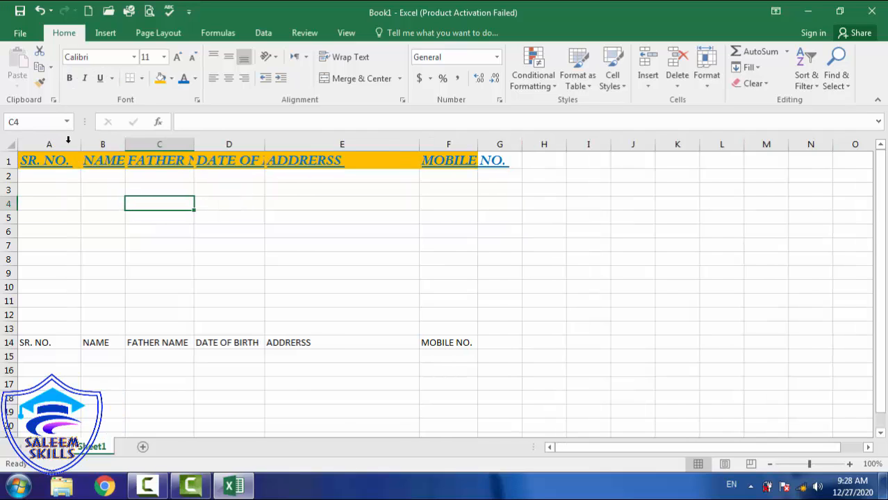
pyautogui.doubleClick(125, 144)
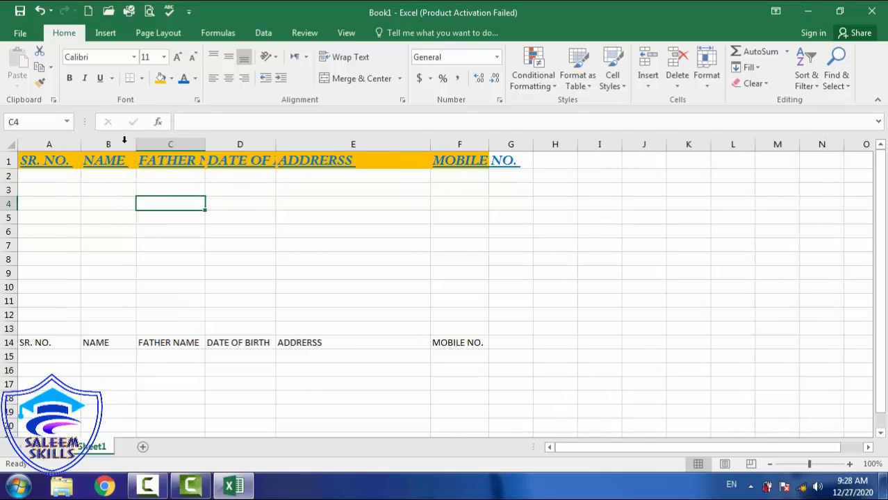
pyautogui.doubleClick(206, 144)
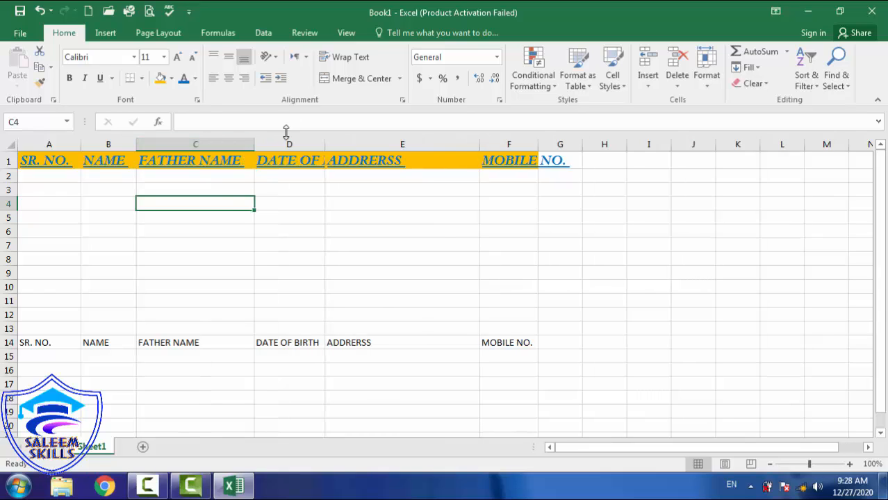
pyautogui.doubleClick(324, 139)
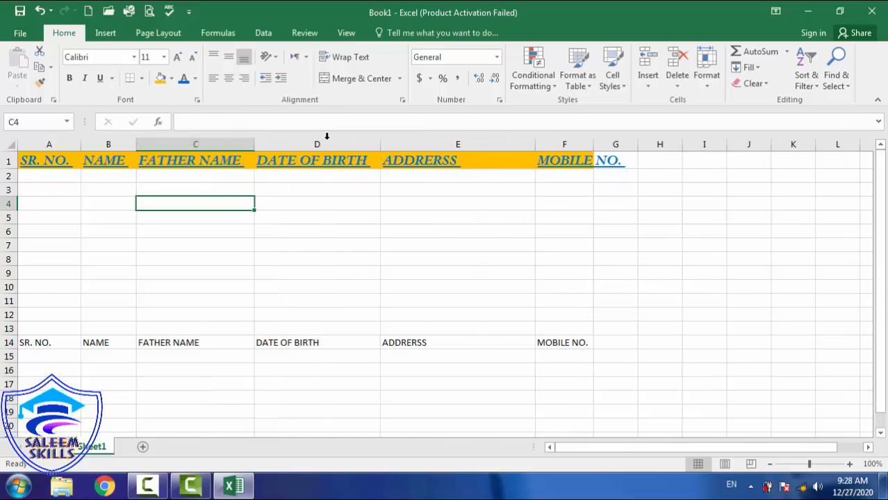
pyautogui.doubleClick(594, 142)
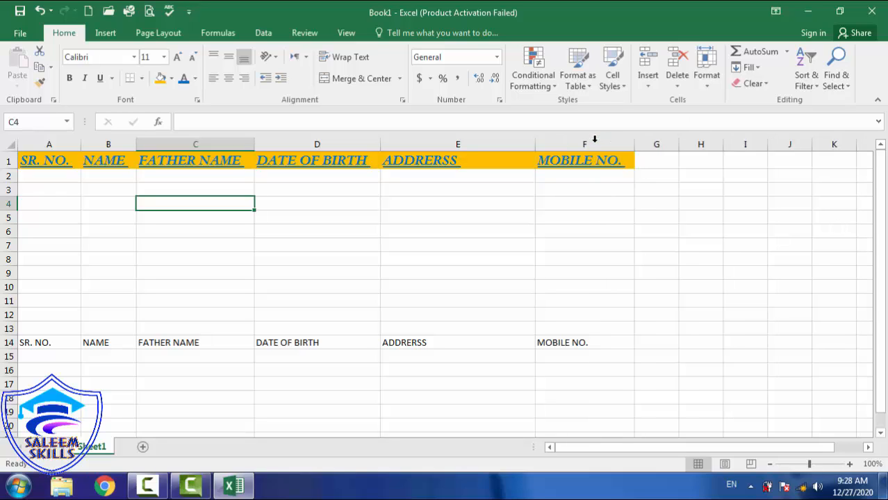
pyautogui.click(46, 162)
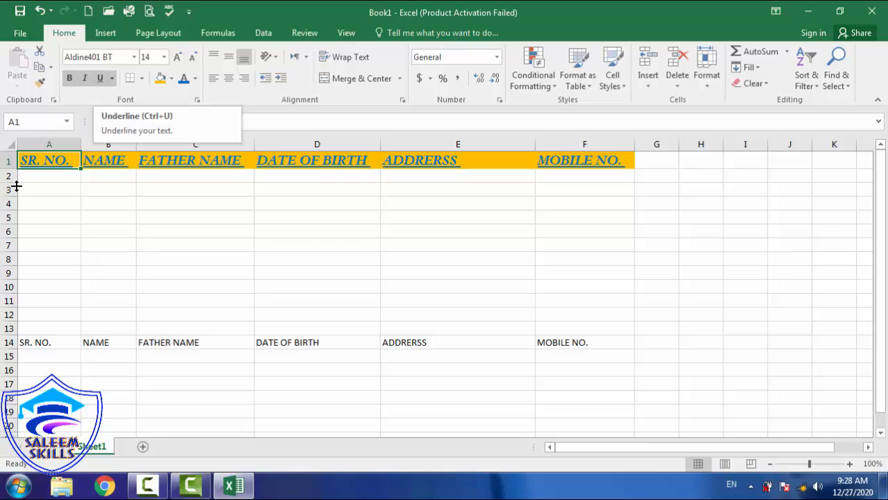
pyautogui.click(4, 161)
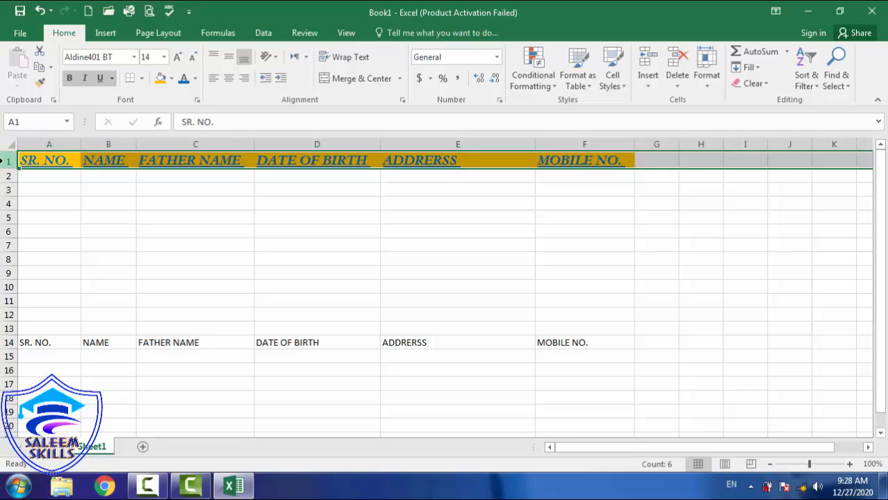
pyautogui.click(64, 160)
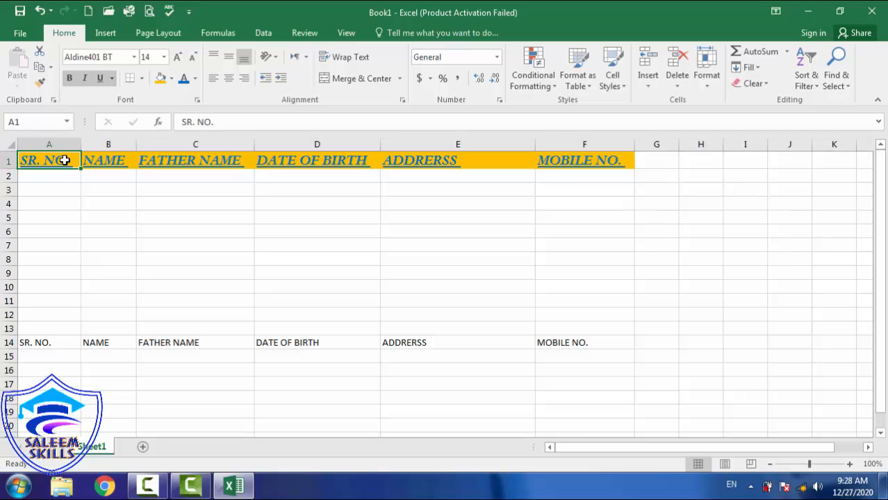
pyautogui.click(37, 342)
pyautogui.moveTo(37, 342); pyautogui.dragTo(575, 341)
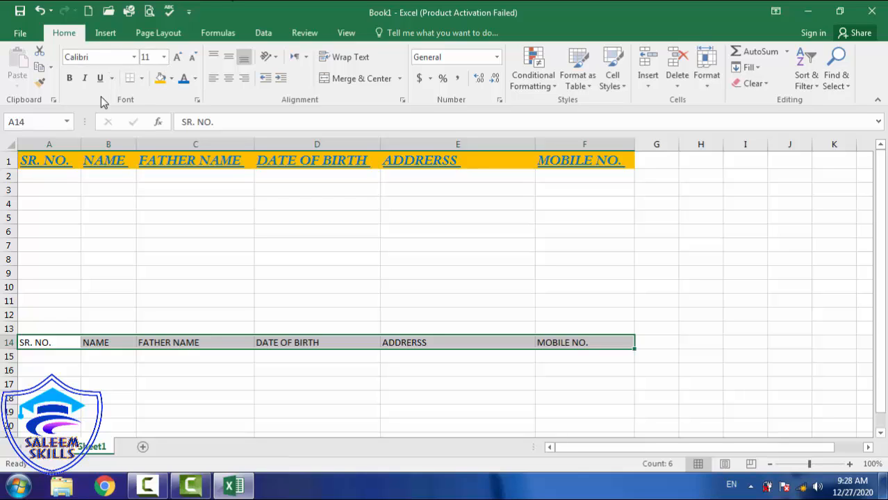
pyautogui.click(61, 161)
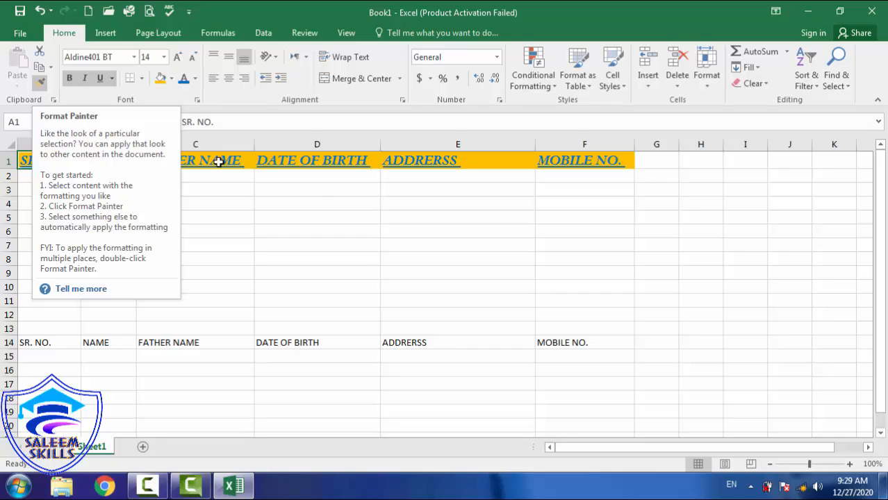
pyautogui.click(317, 190)
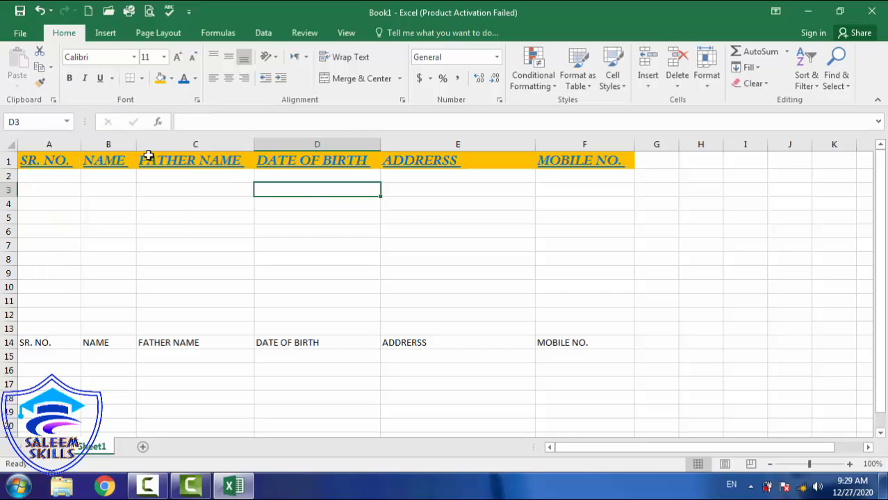
# Copy the formatting of heading cell A1 onto the headings in A14:F14 with Format Painter
pyautogui.click(25, 159)
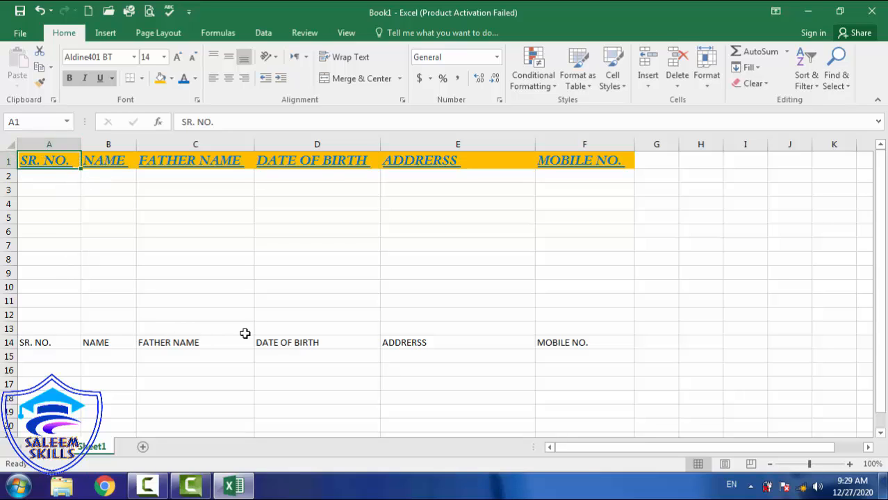
pyautogui.click(42, 83)
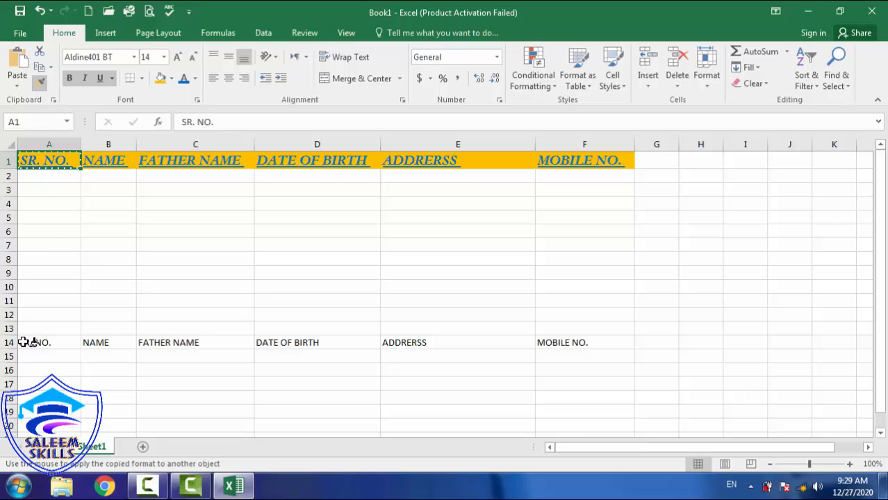
pyautogui.moveTo(26, 341)
pyautogui.mouseDown()
pyautogui.moveTo(382, 341)
pyautogui.moveTo(454, 353)
pyautogui.moveTo(520, 336)
pyautogui.moveTo(585, 339)
pyautogui.mouseUp()
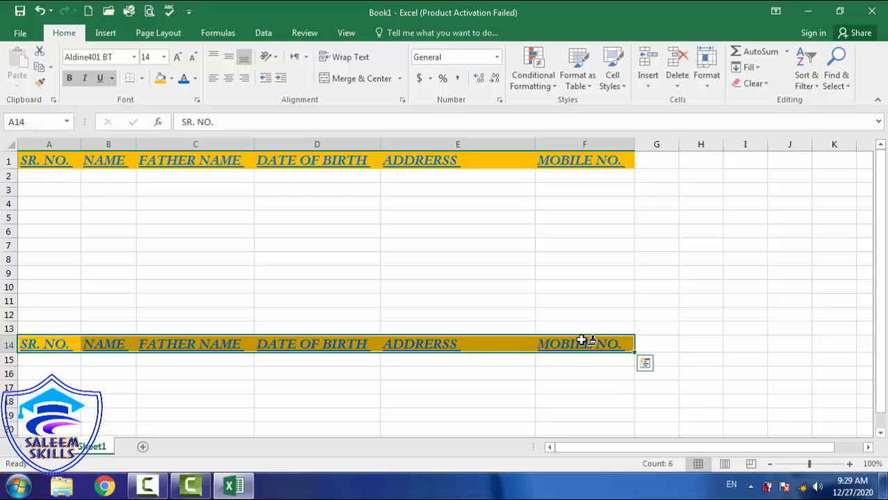
pyautogui.click(571, 284)
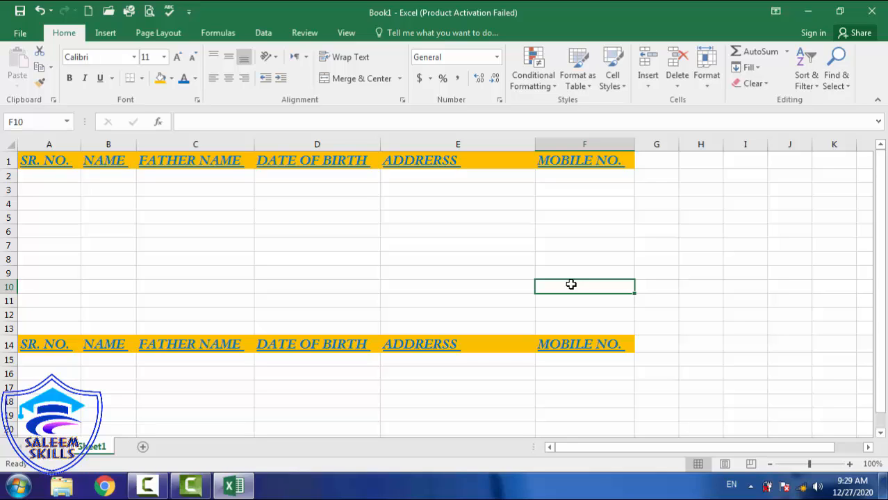
# Copy the SR. NO. heading in A1 and review the paste options, including No Borders
pyautogui.click(42, 83)
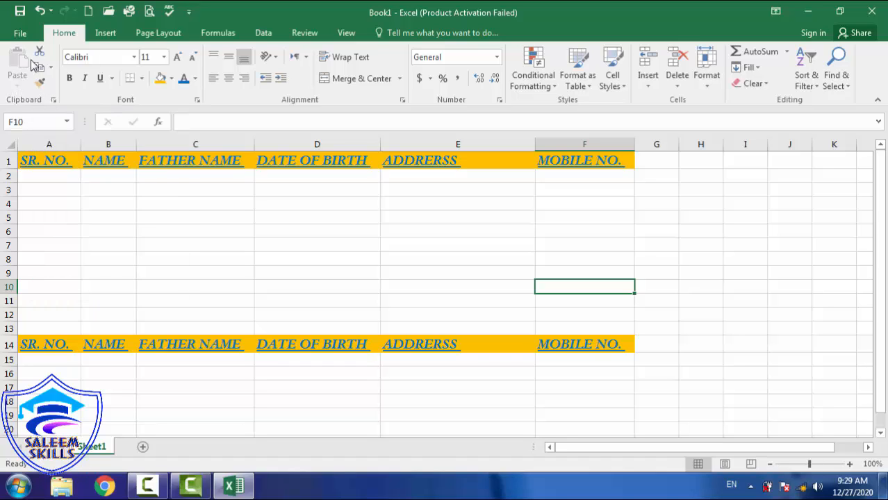
pyautogui.click(48, 166)
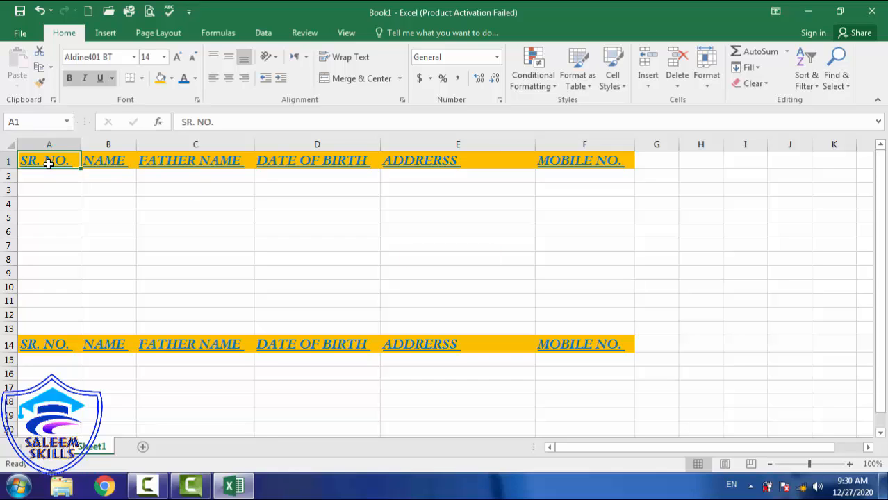
pyautogui.click(51, 72)
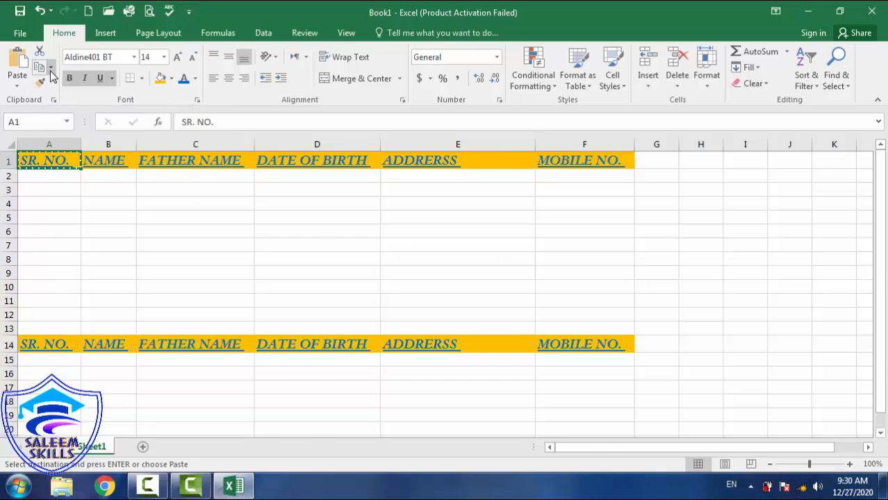
pyautogui.click(15, 85)
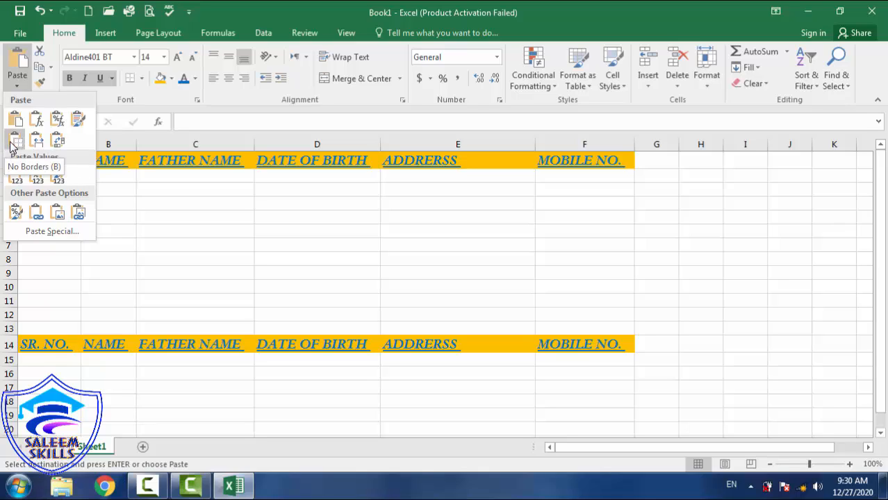
pyautogui.click(120, 160)
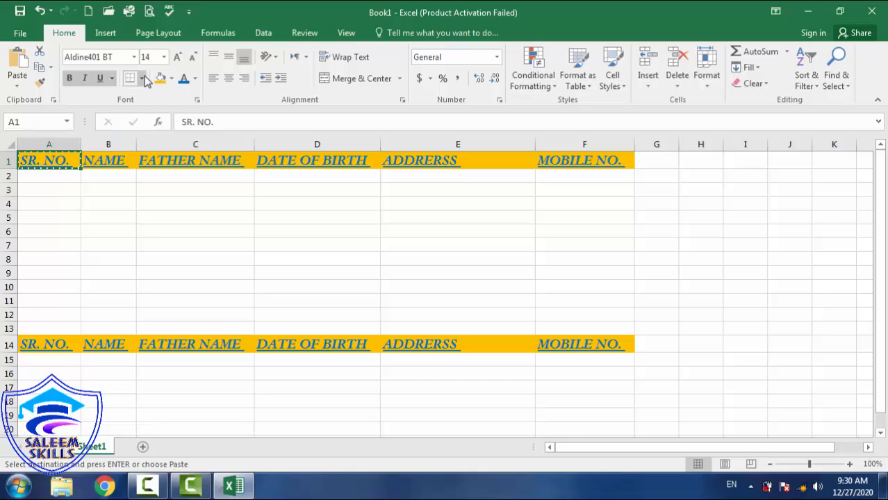
# Apply All Borders to the heading cells A1:F1
pyautogui.hotkey('shift', 'Right')
pyautogui.hotkey('shift', 'Right')
pyautogui.hotkey('shift', 'Right')
pyautogui.hotkey('shift', 'Right')
pyautogui.hotkey('shift', 'Right')
pyautogui.hotkey('shift', 'Right')
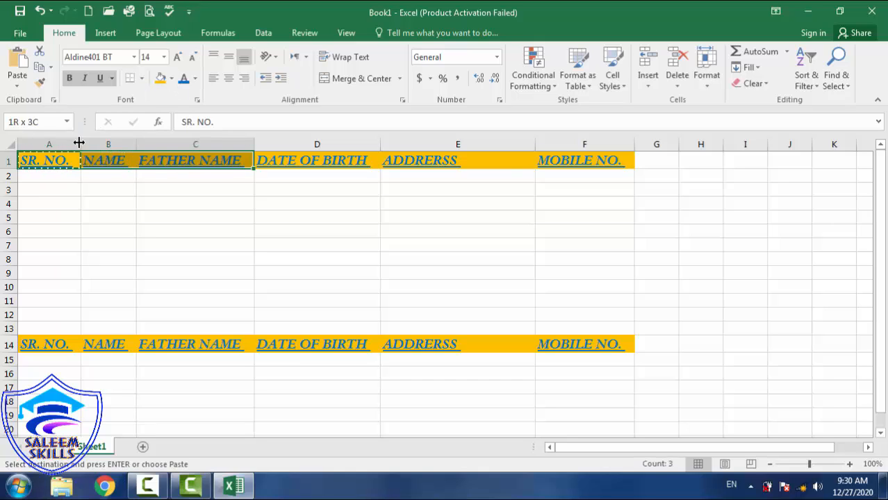
pyautogui.hotkey('shift', 'Left')
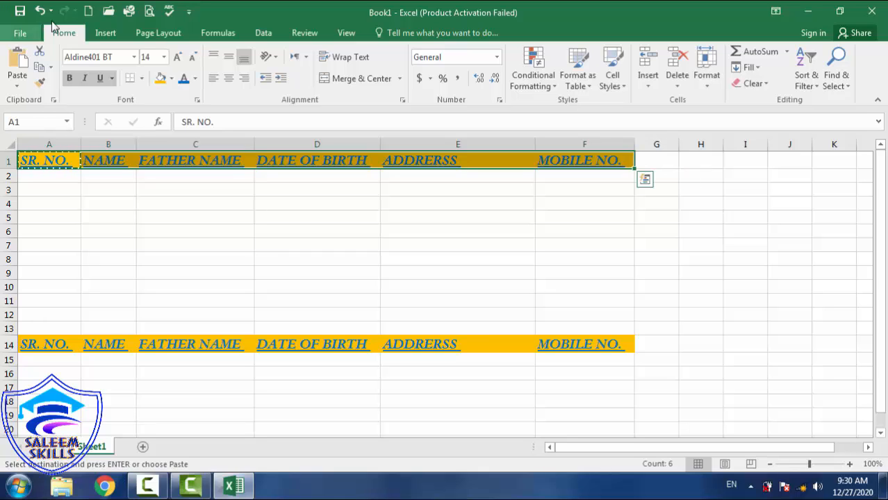
pyautogui.click(144, 79)
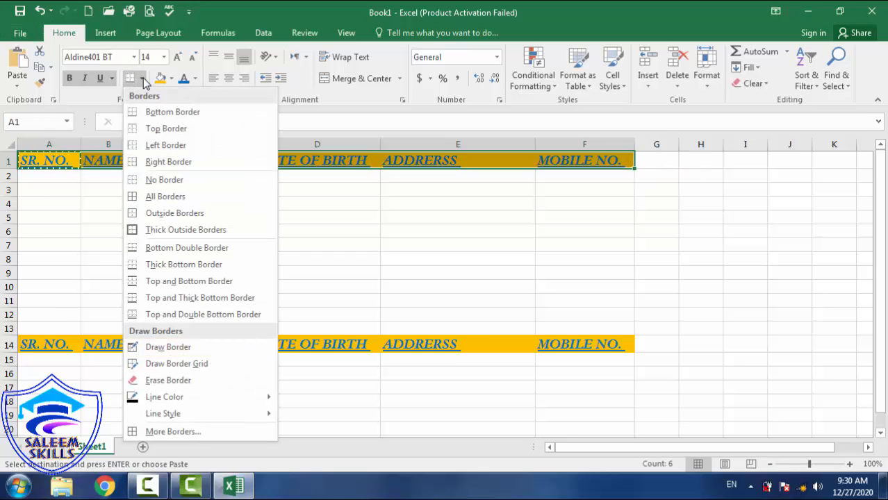
pyautogui.click(151, 199)
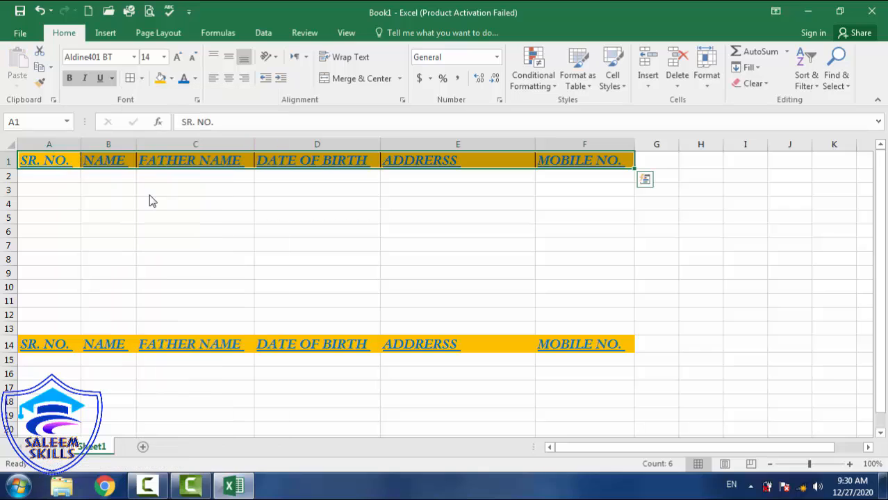
pyautogui.click(150, 195)
# Copy the bordered heading in A1 and paste it into A4 with the No Borders option
pyautogui.click(47, 159)
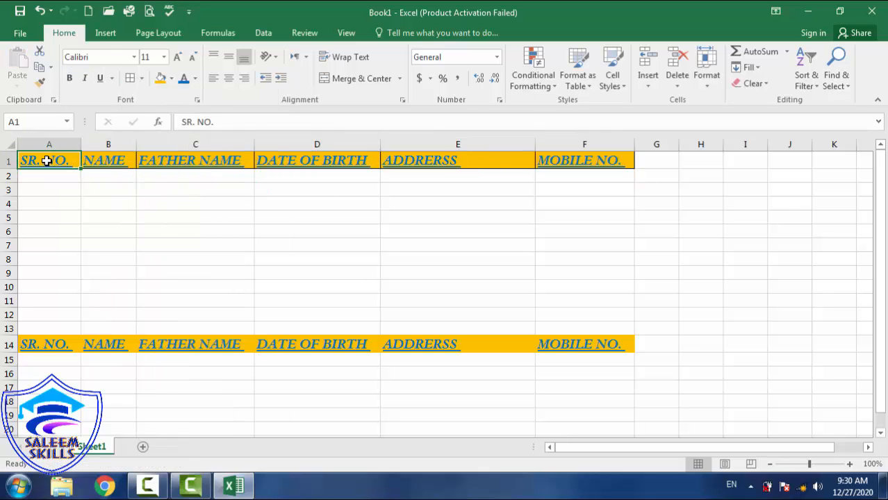
pyautogui.hotkey('ctrl', 'c')
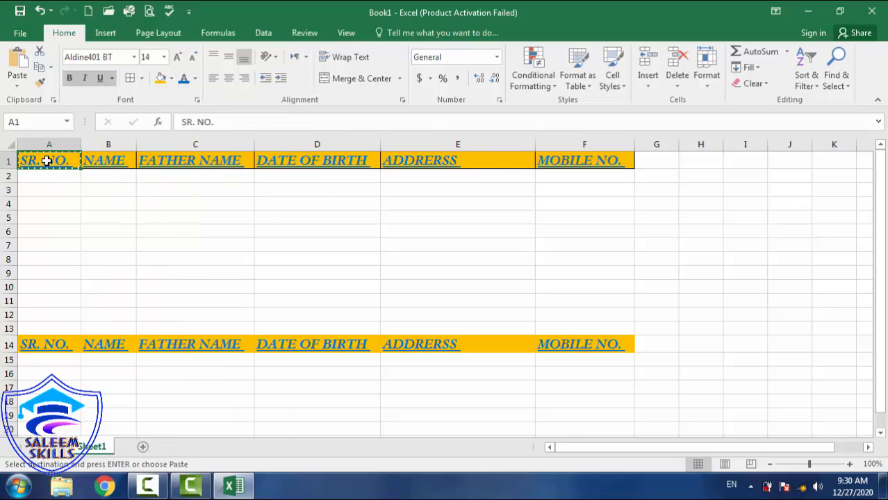
pyautogui.click(52, 206)
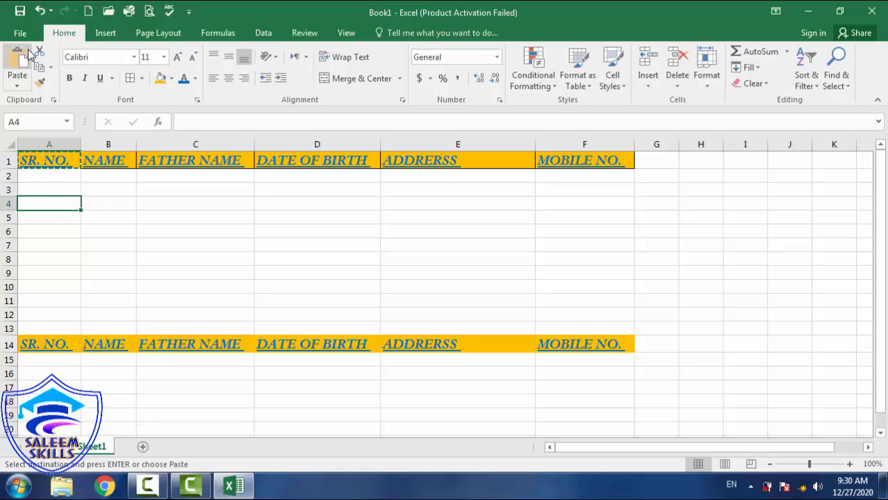
pyautogui.click(19, 86)
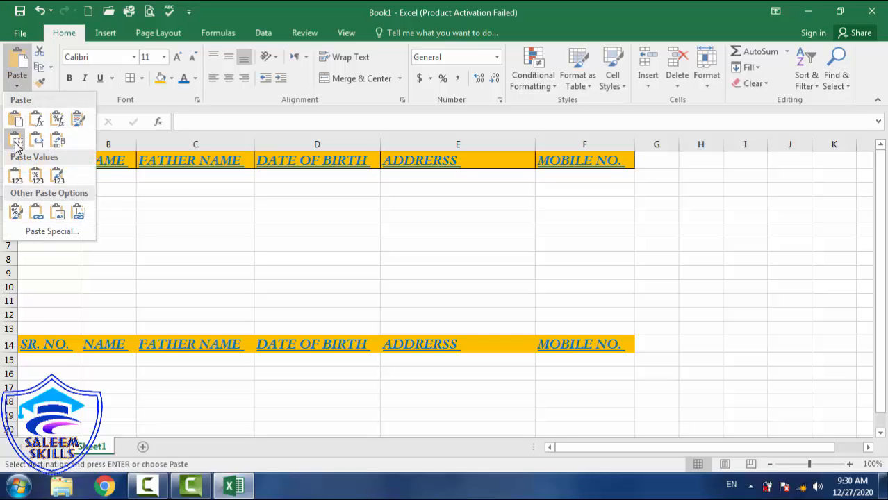
pyautogui.click(15, 142)
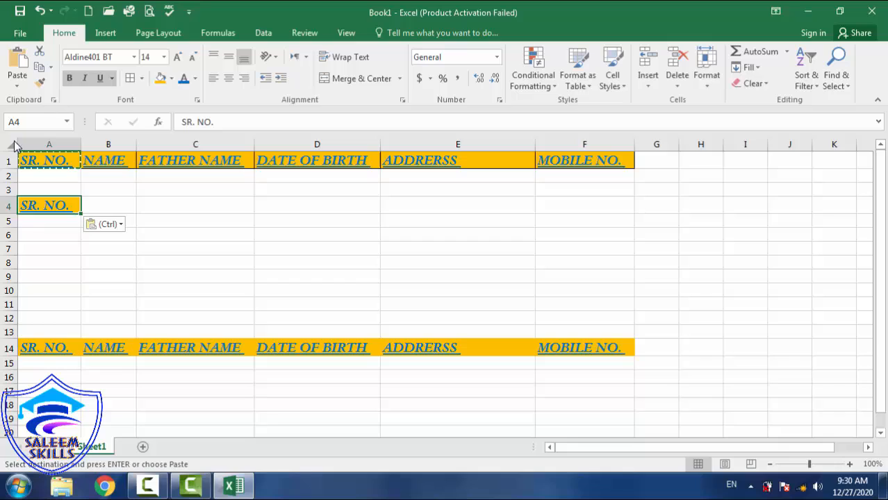
pyautogui.click(218, 248)
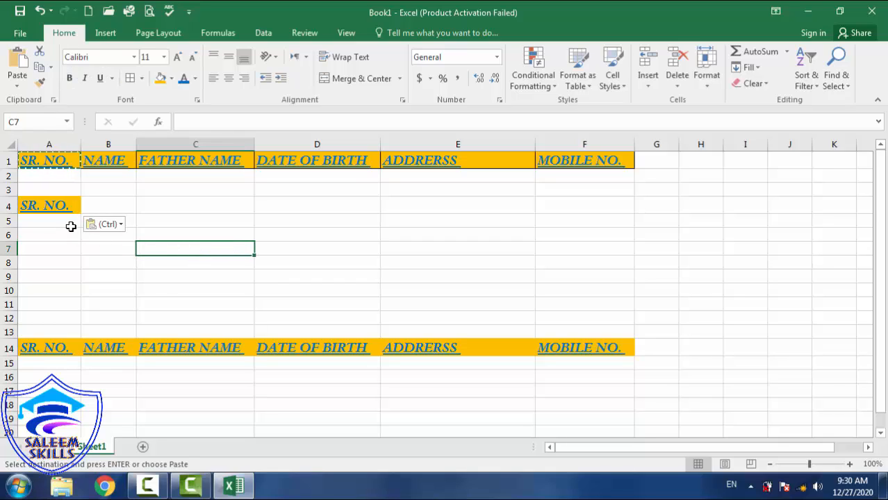
pyautogui.press('Escape')
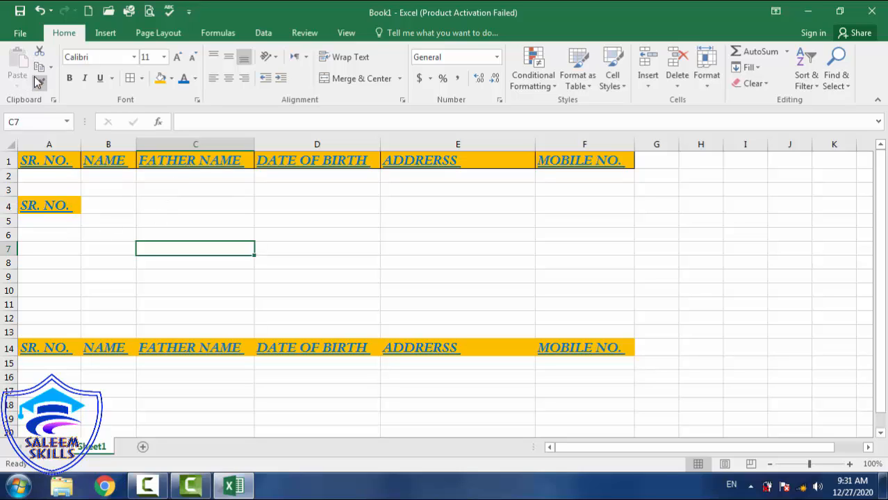
# Copy cell A1 again and examine the other paste options, such as Formatting, without pasting
pyautogui.click(44, 155)
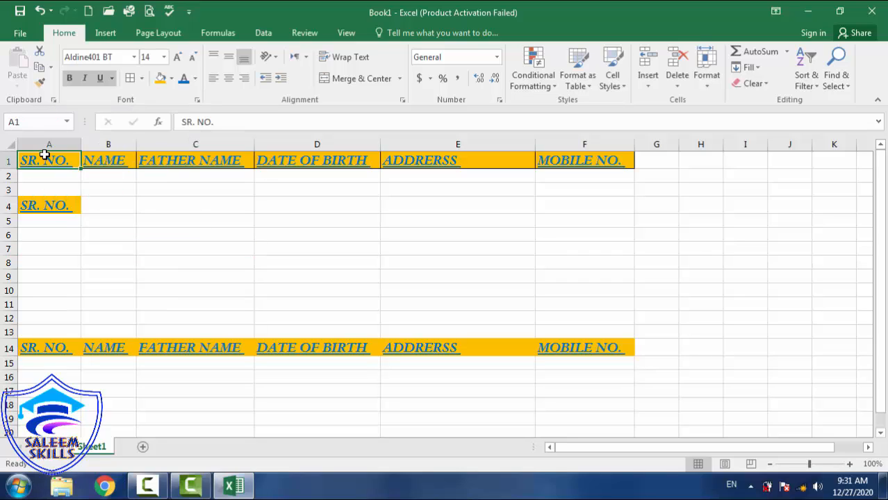
pyautogui.hotkey('ctrl', 'c')
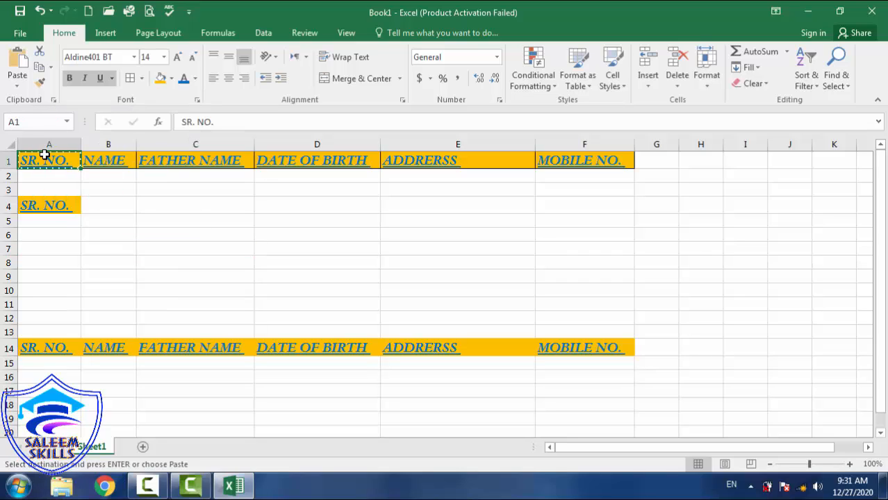
pyautogui.click(17, 87)
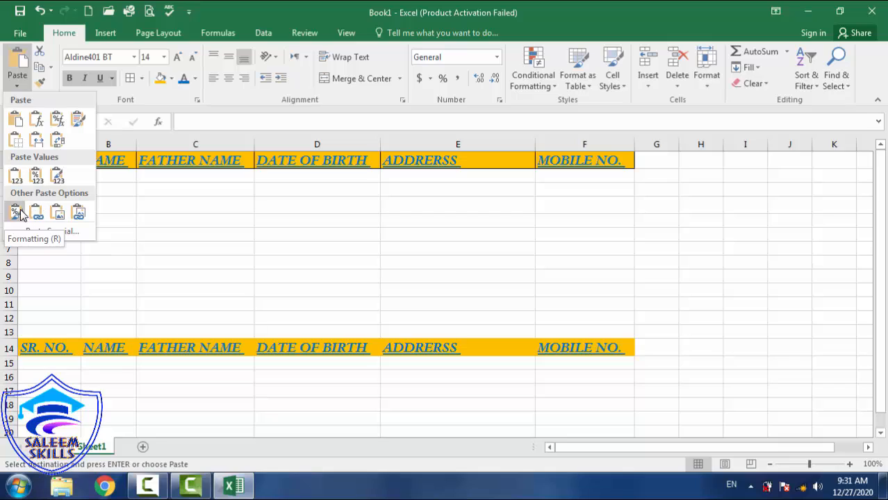
pyautogui.click(148, 237)
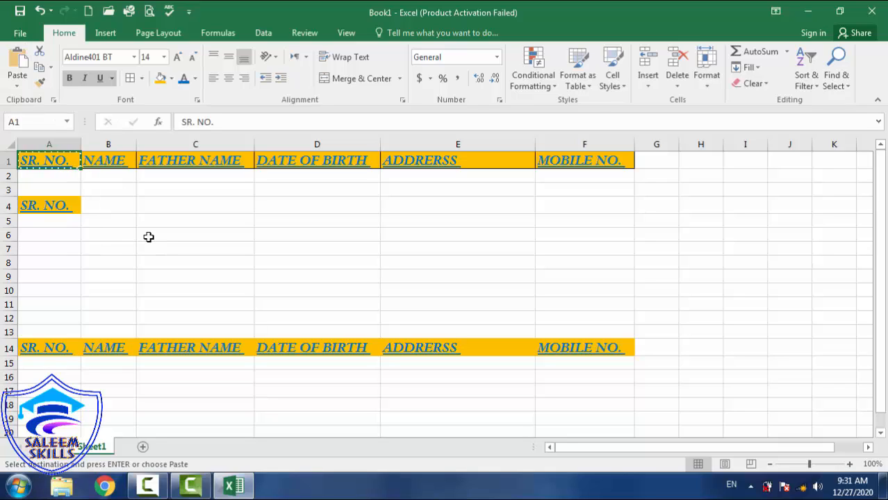
pyautogui.press('Escape')
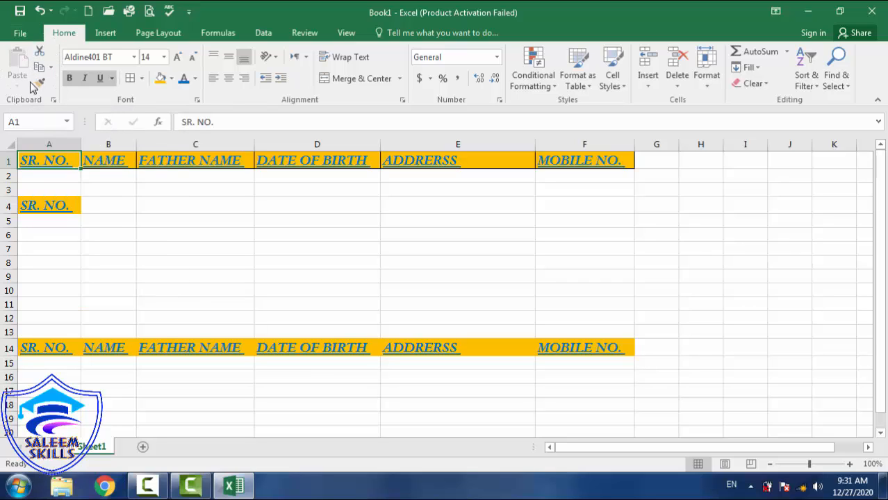
# Apply All Borders to the whole range A1:F16
pyautogui.click(140, 79)
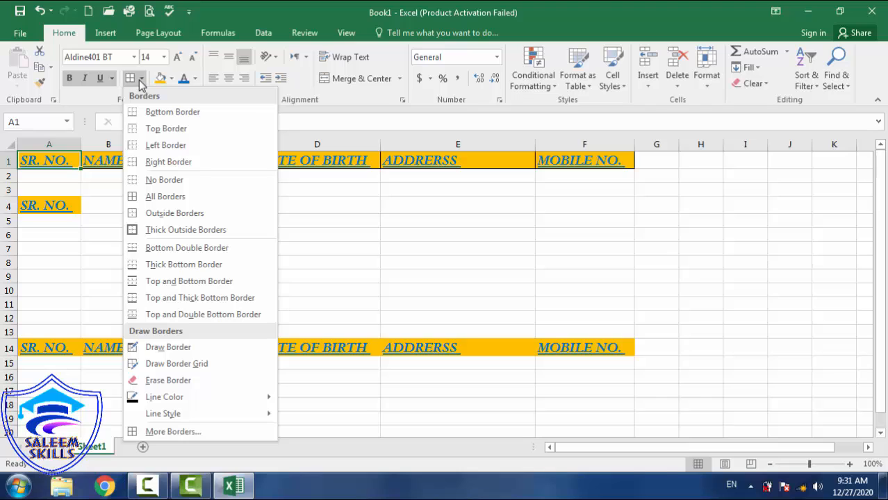
pyautogui.click(77, 222)
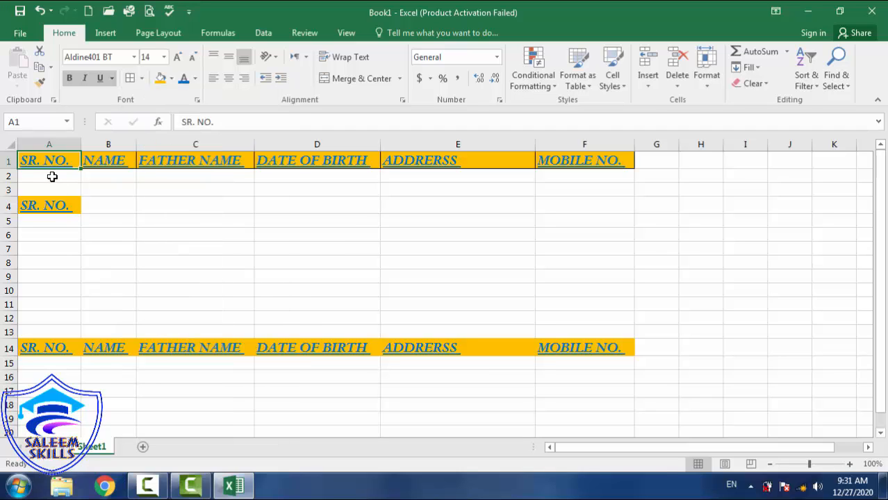
pyautogui.moveTo(38, 159); pyautogui.dragTo(598, 369)
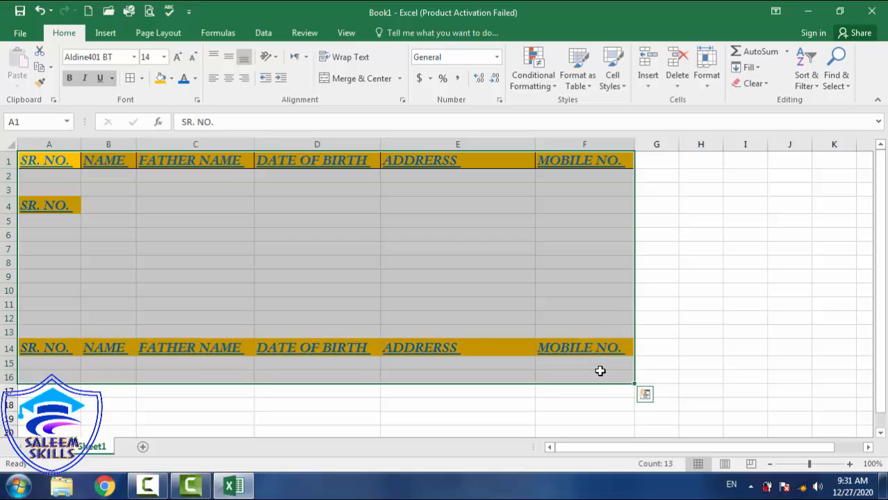
pyautogui.click(131, 78)
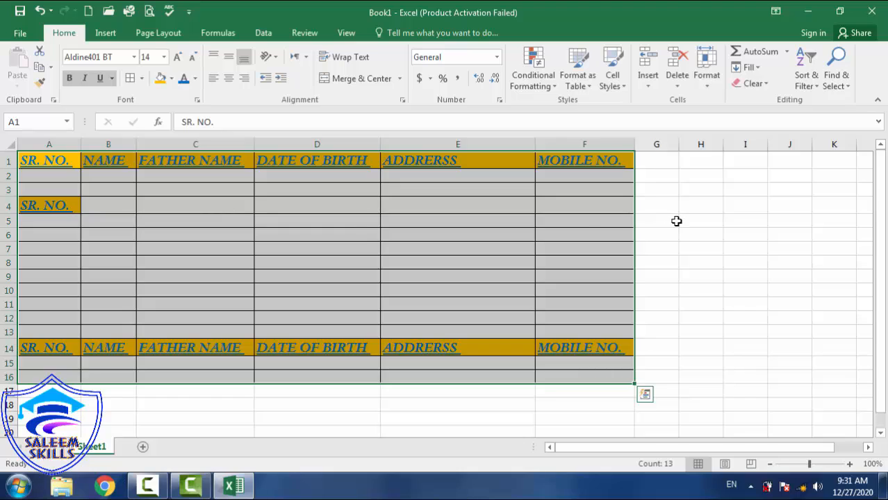
pyautogui.click(676, 221)
# Add Thick Outside Borders around the range A1:F16
pyautogui.moveTo(33, 153); pyautogui.dragTo(551, 376)
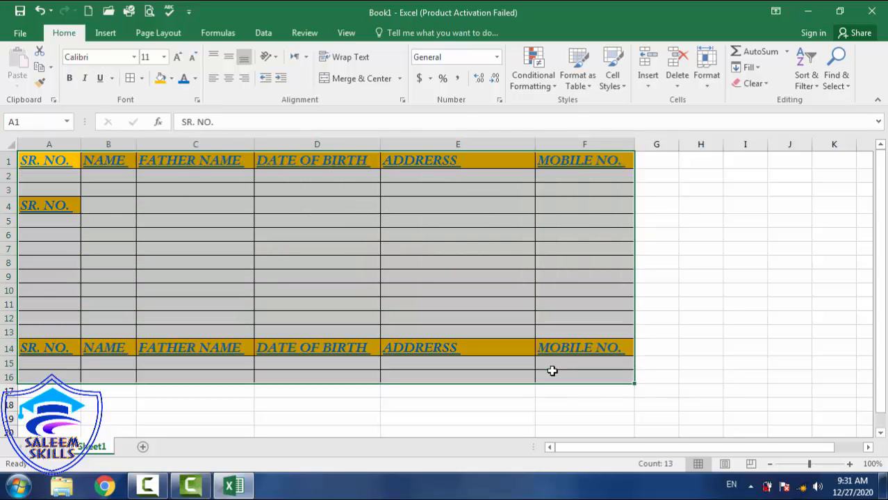
pyautogui.click(142, 79)
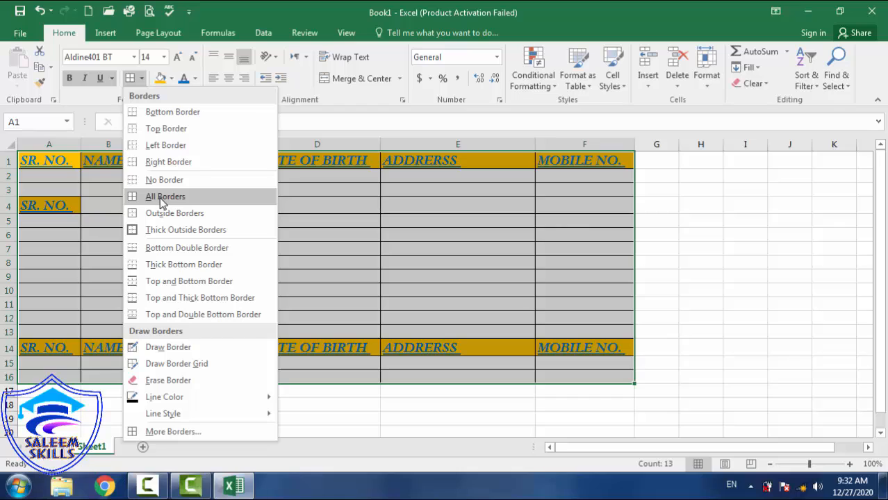
pyautogui.click(170, 233)
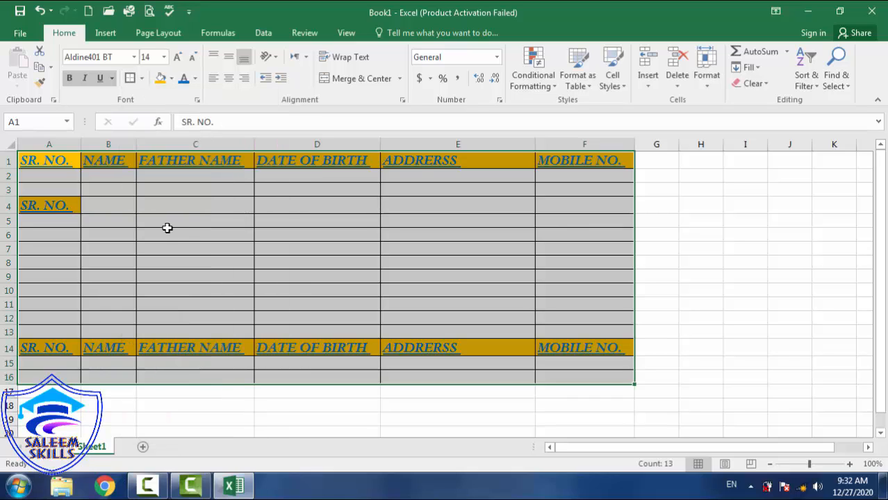
pyautogui.click(704, 246)
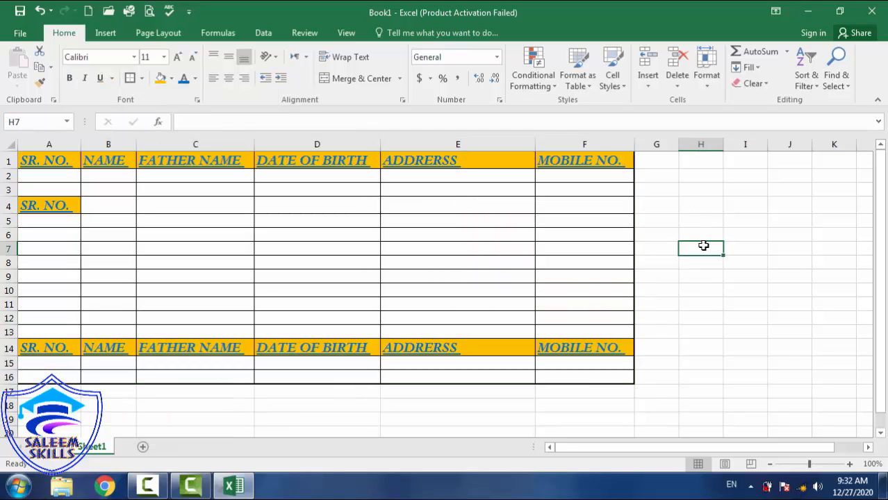
# Apply a Bottom Double Border to the range A1:F16
pyautogui.moveTo(625, 373); pyautogui.dragTo(31, 137)
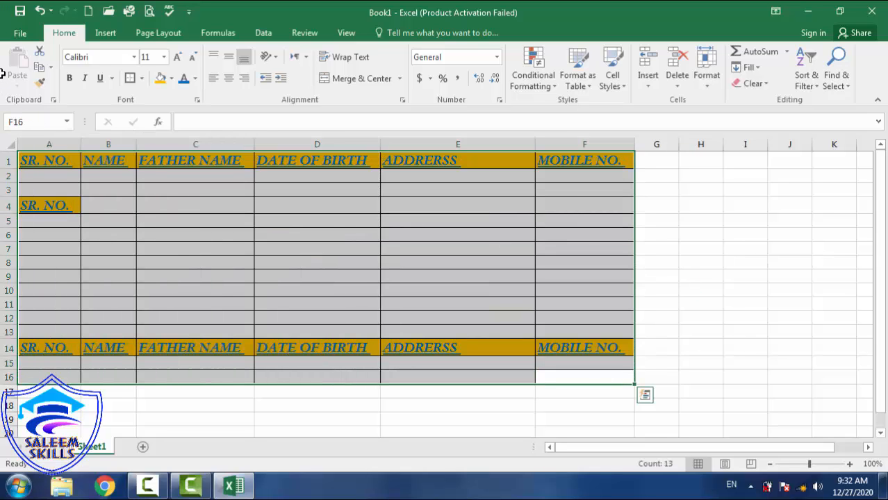
pyautogui.click(141, 78)
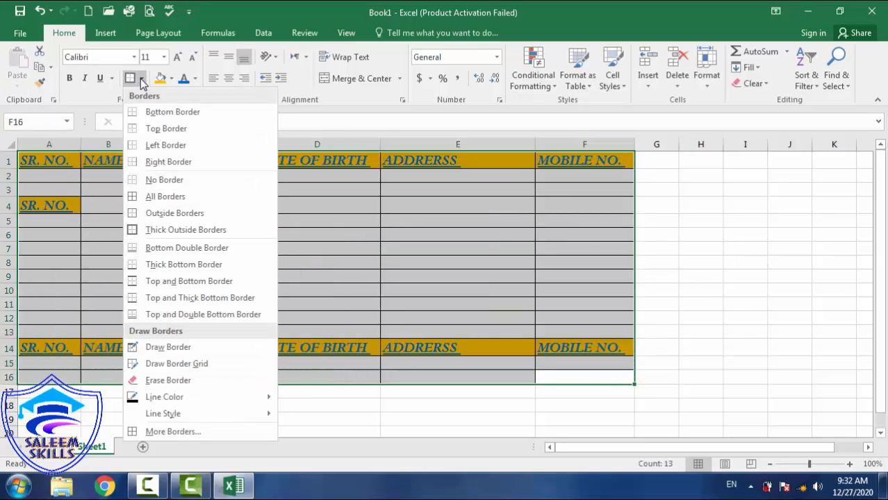
pyautogui.click(182, 241)
pyautogui.click(299, 246)
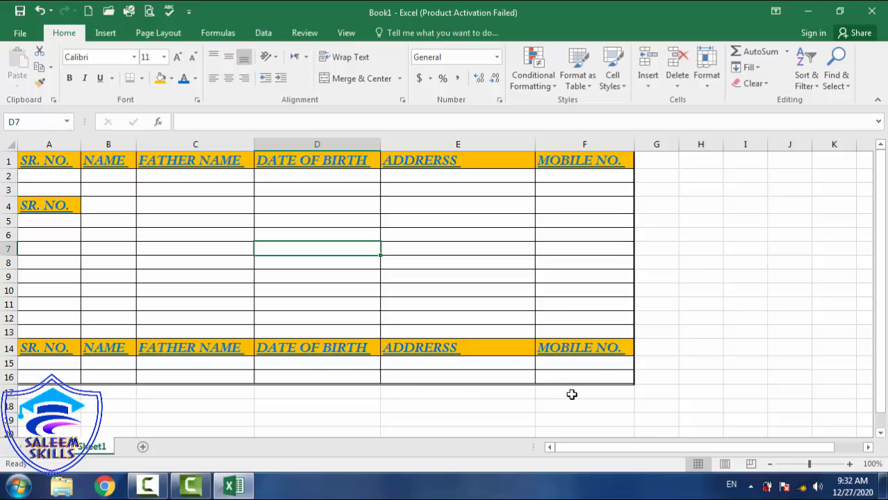
# Apply a Top and Thick Bottom Border to the range A1:F16
pyautogui.moveTo(619, 380); pyautogui.dragTo(3, 134)
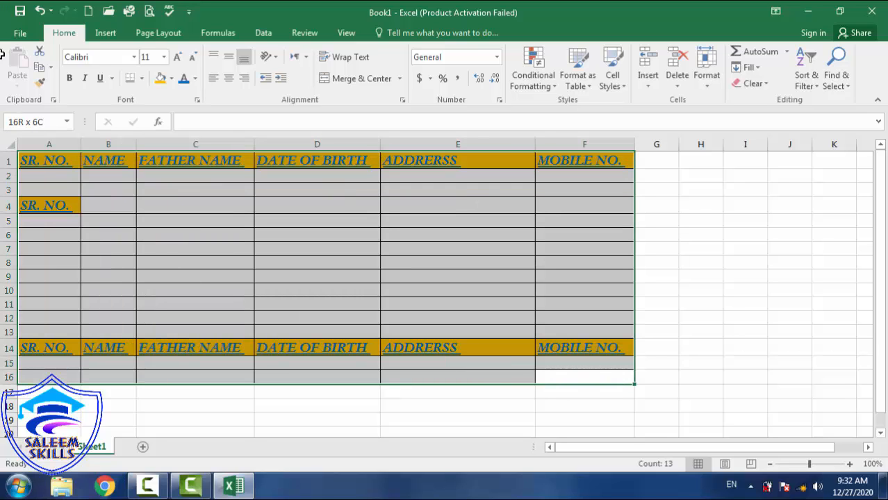
pyautogui.moveTo(2, 55); pyautogui.dragTo(3, 57)
pyautogui.click(142, 79)
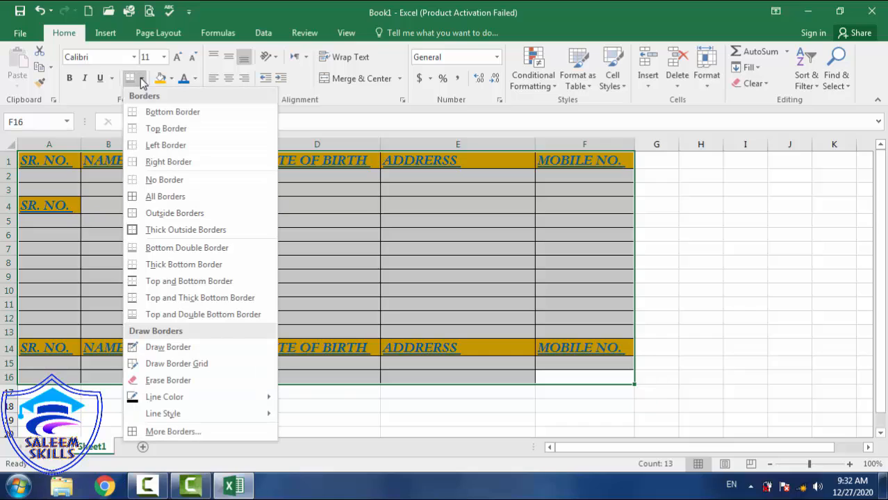
pyautogui.click(196, 301)
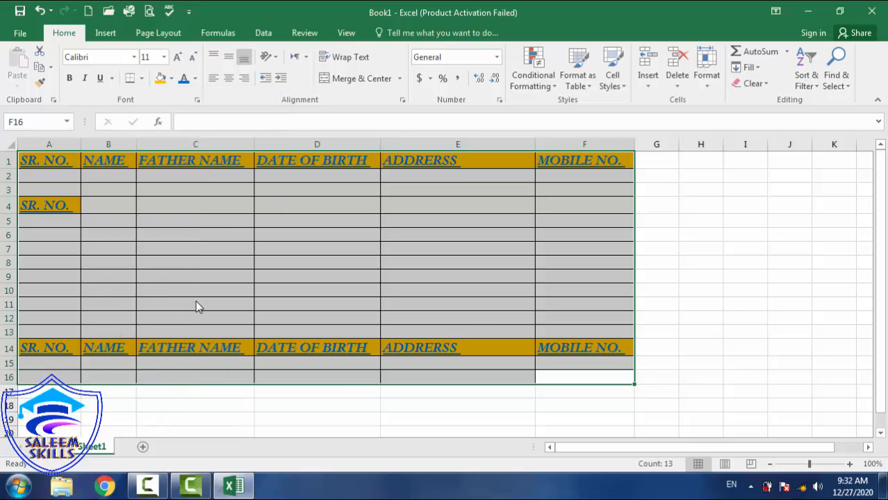
pyautogui.click(571, 305)
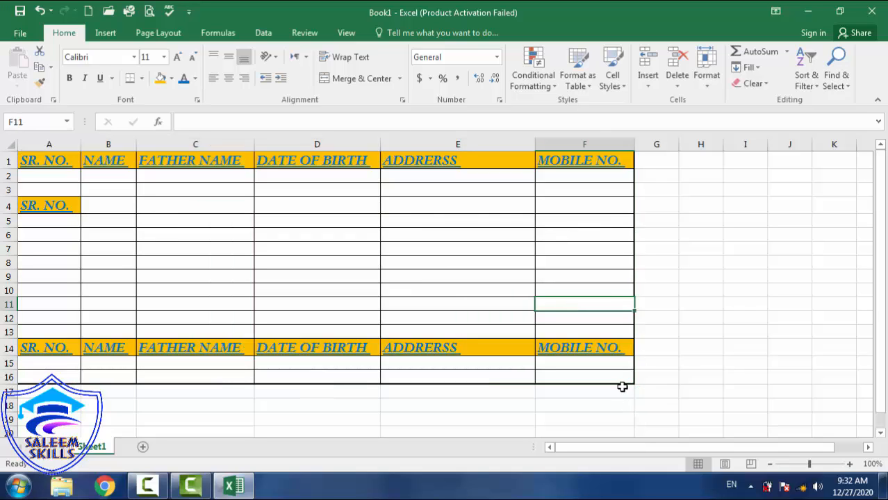
# Set the border line color to Dark Red and draw a border between columns D and E and around the MOBILE NO. column, down to row 16
pyautogui.moveTo(617, 377); pyautogui.dragTo(3, 137)
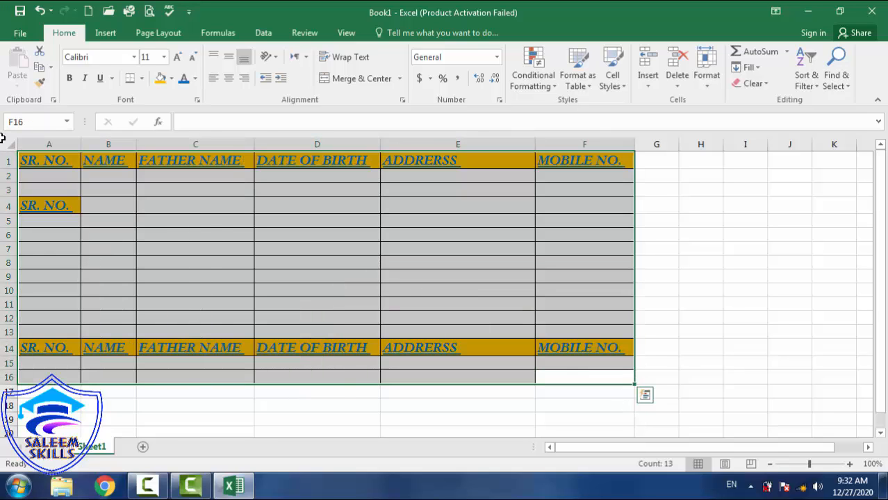
pyautogui.click(142, 79)
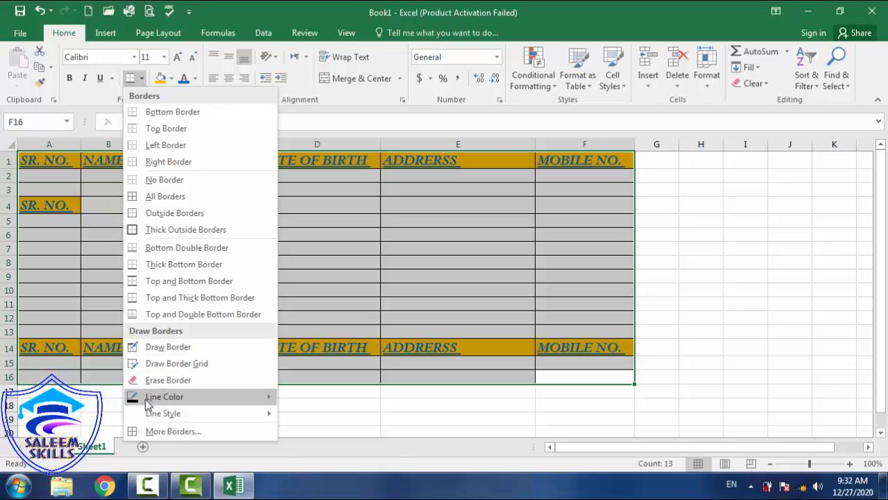
pyautogui.moveTo(177, 398)
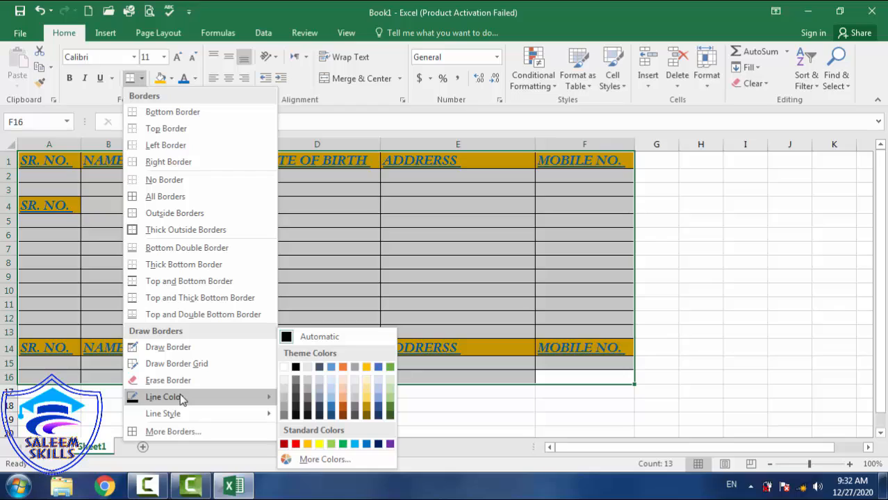
pyautogui.click(284, 445)
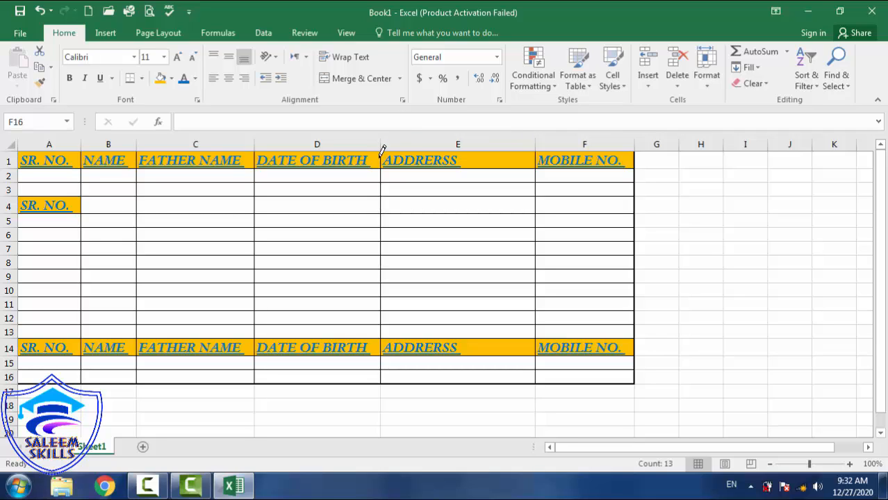
pyautogui.moveTo(382, 151); pyautogui.dragTo(387, 356)
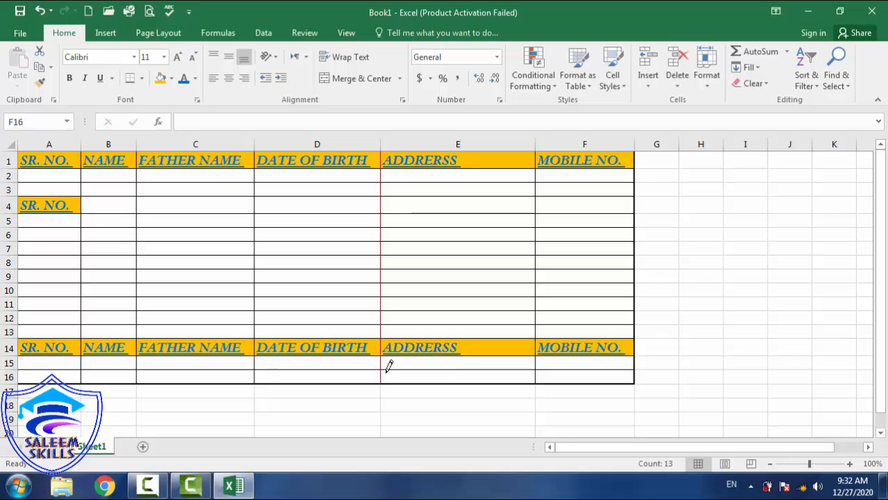
pyautogui.moveTo(539, 151); pyautogui.dragTo(558, 365)
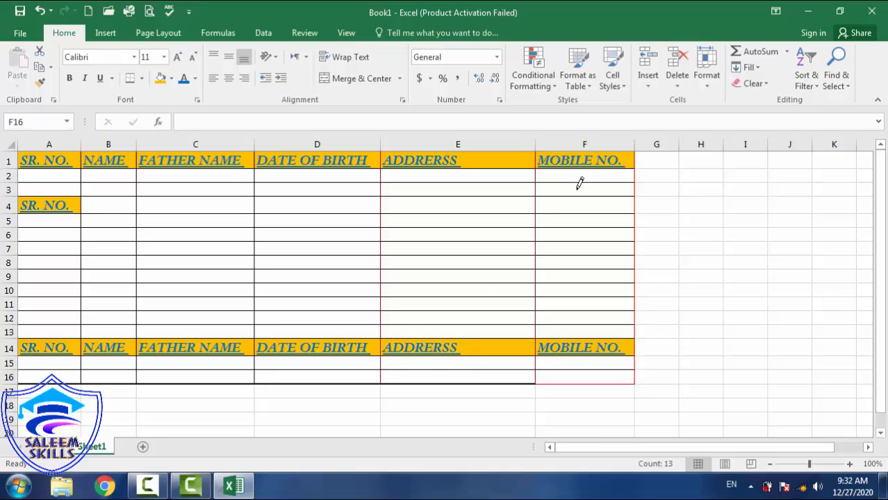
# Draw dark red horizontal borders below rows 2 and 6 from column B to F, and a border around B4:G5
pyautogui.moveTo(553, 172); pyautogui.dragTo(90, 174)
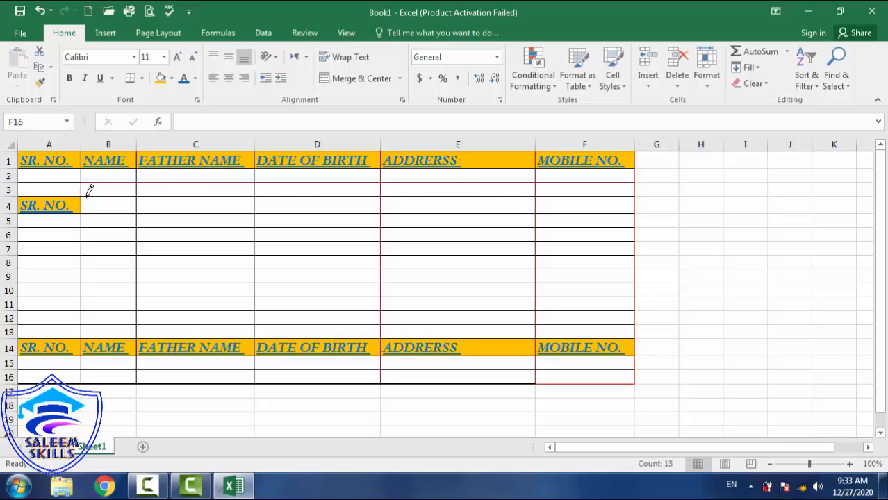
pyautogui.moveTo(85, 194)
pyautogui.mouseDown()
pyautogui.moveTo(414, 192)
pyautogui.moveTo(545, 202)
pyautogui.mouseUp()
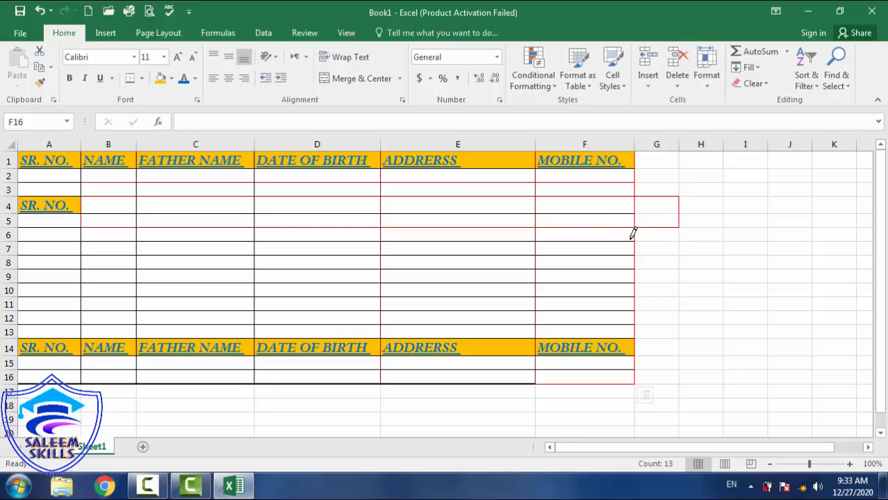
pyautogui.moveTo(631, 240)
pyautogui.mouseDown()
pyautogui.moveTo(276, 230)
pyautogui.moveTo(98, 239)
pyautogui.mouseUp()
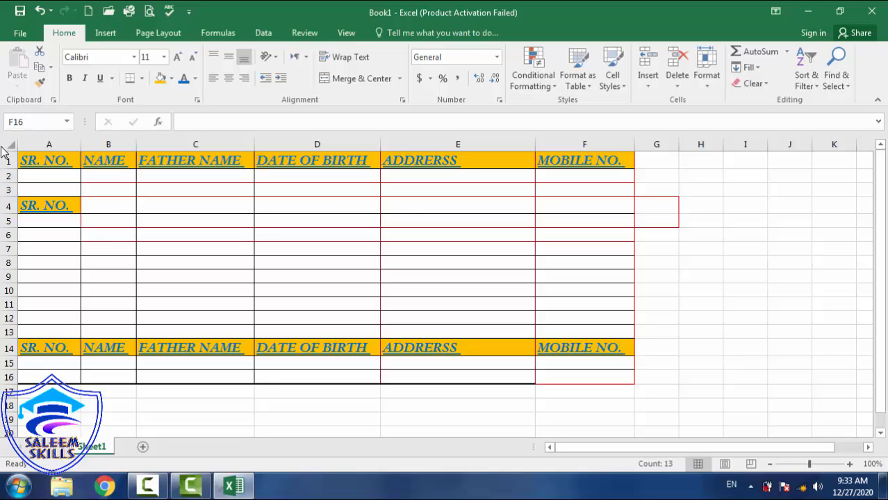
# Choose a heavy dash-dot line style and draw it between columns D and E for rows 1 to 12 and between C and D for rows 3 to 10
pyautogui.hotkey('ctrl', 'a')
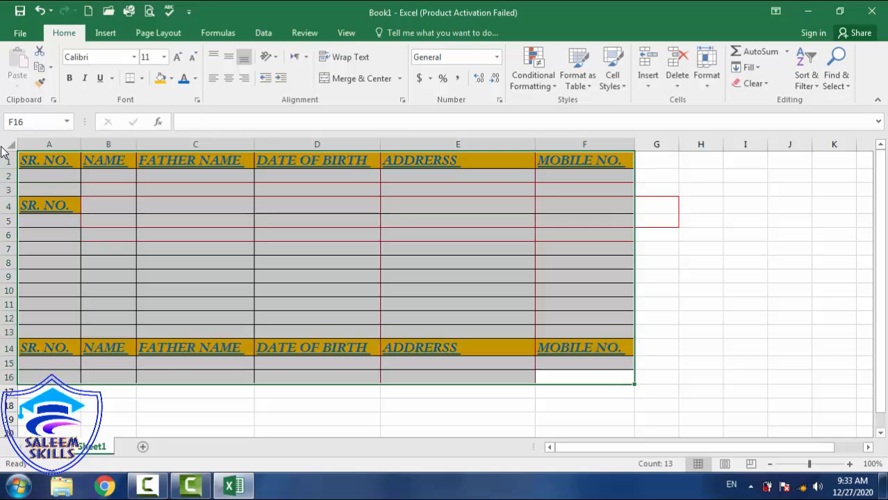
pyautogui.click(142, 78)
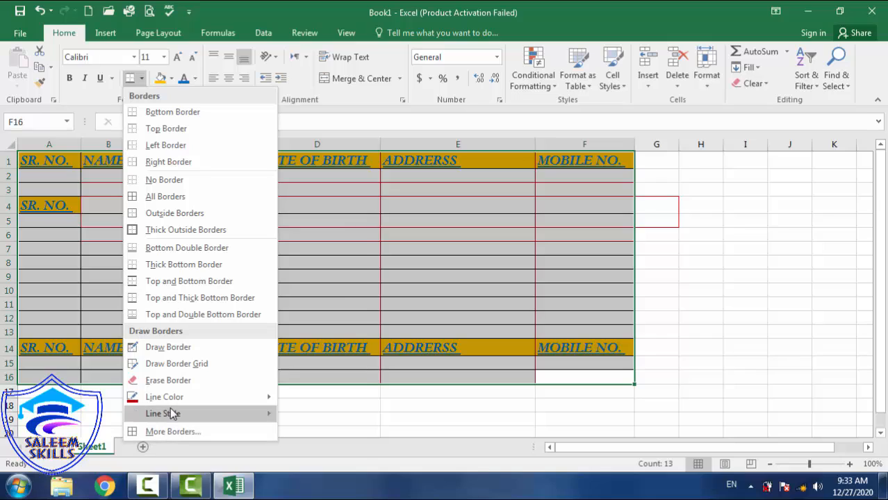
pyautogui.moveTo(171, 414)
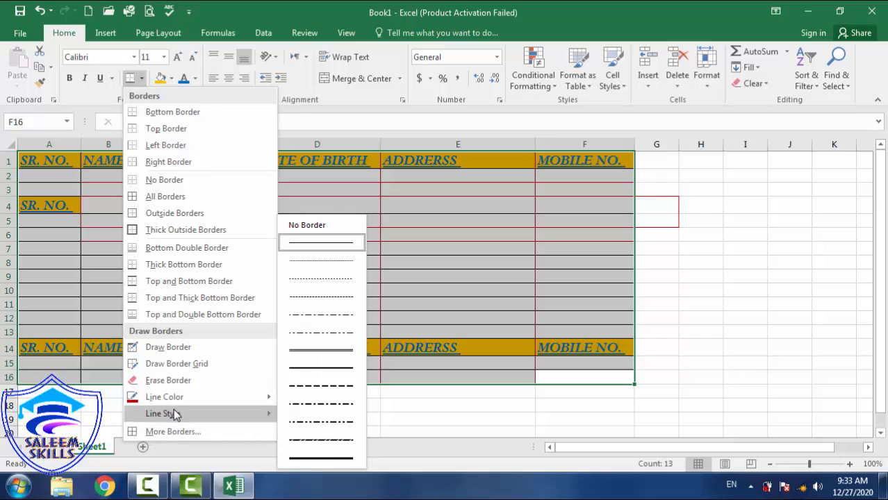
pyautogui.click(327, 456)
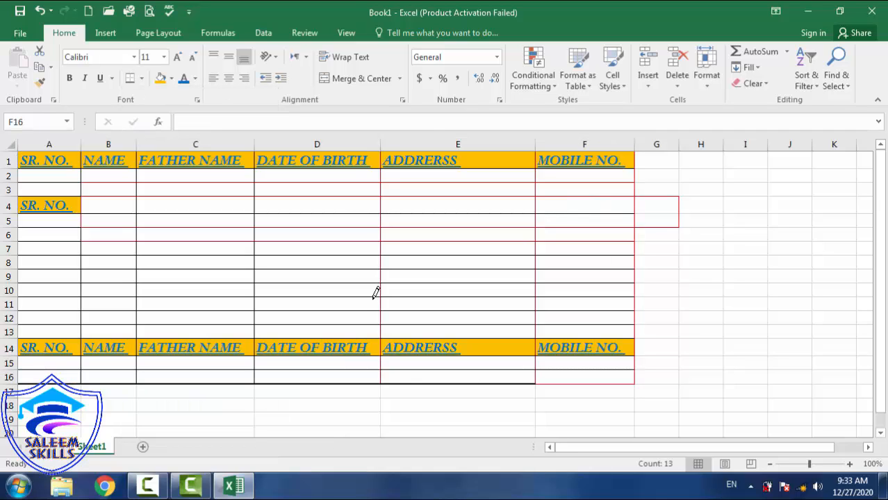
pyautogui.moveTo(380, 154); pyautogui.dragTo(393, 316)
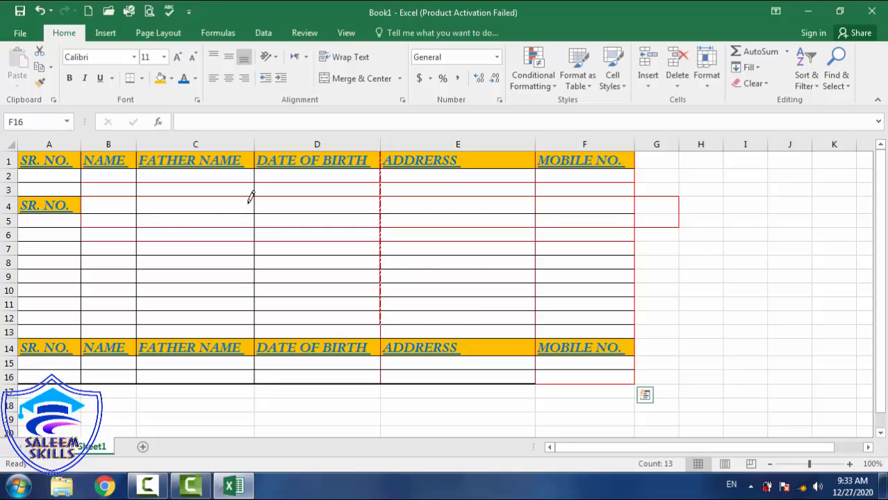
pyautogui.moveTo(255, 184); pyautogui.dragTo(267, 284)
# Erase the vertical border between columns B and C from row 3 to row 13 with Erase Border
pyautogui.click(850, 464)
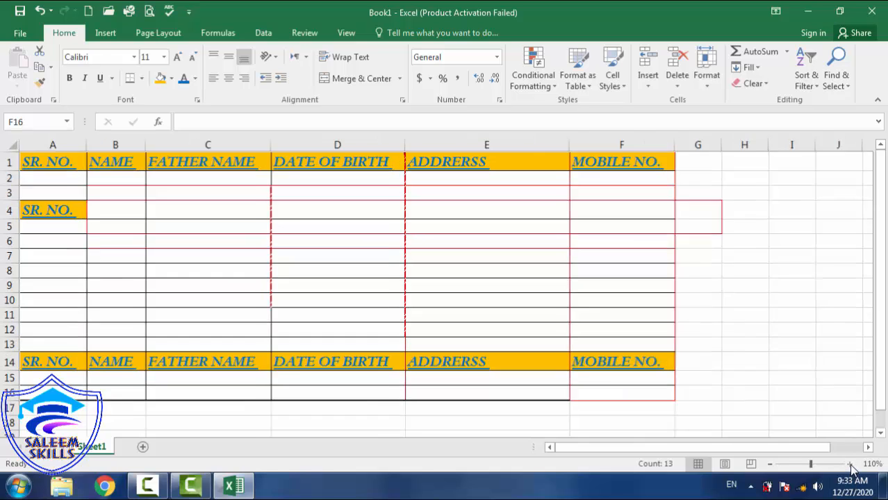
pyautogui.click(849, 464)
pyautogui.click(849, 465)
pyautogui.click(850, 464)
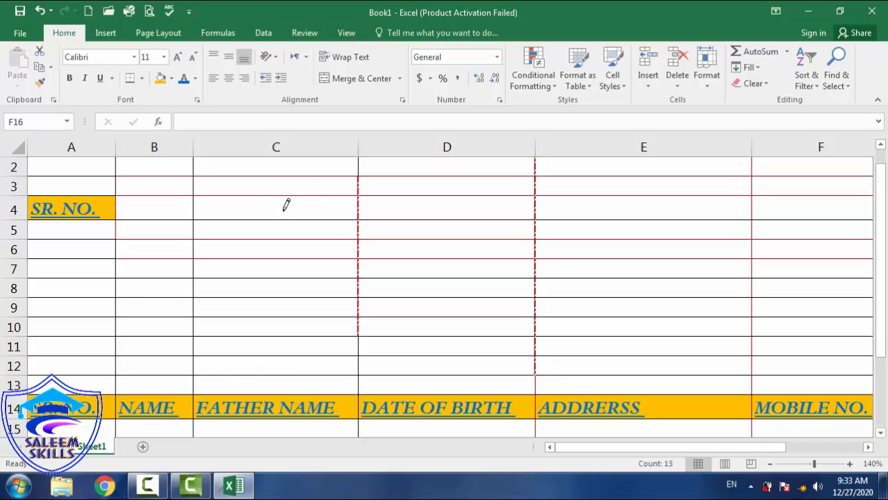
pyautogui.click(142, 79)
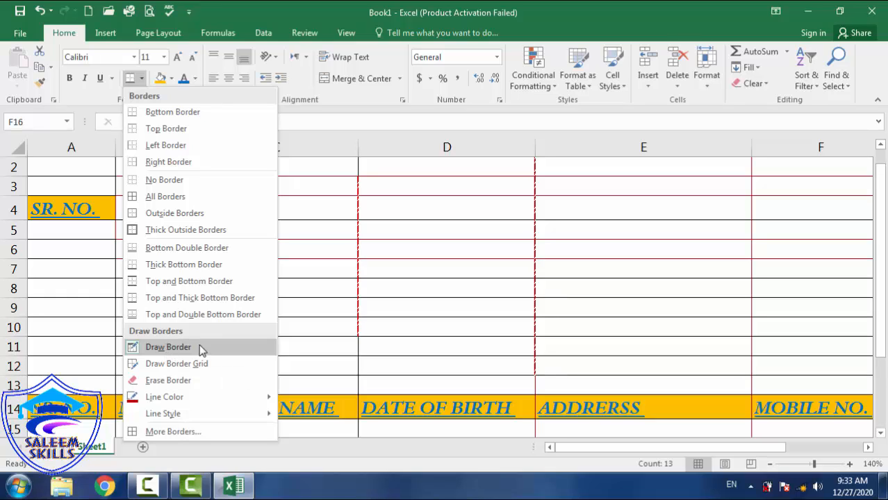
pyautogui.click(177, 381)
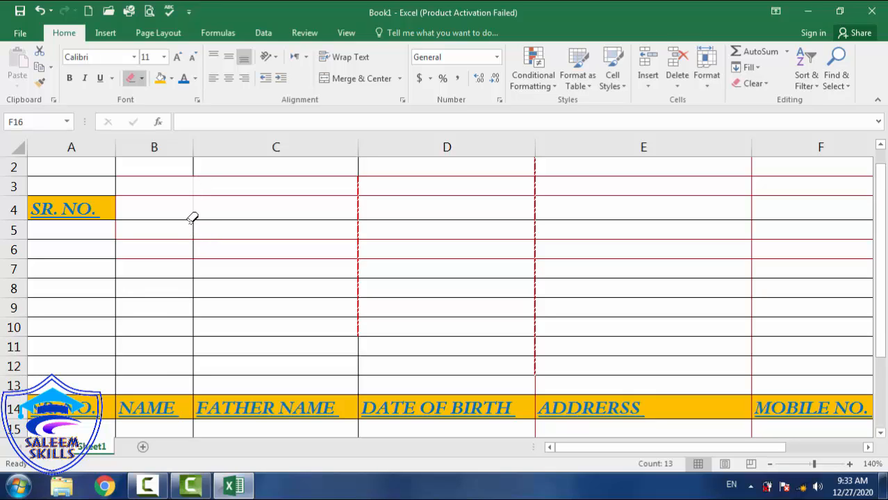
pyautogui.moveTo(193, 220)
pyautogui.mouseDown()
pyautogui.moveTo(198, 288)
pyautogui.moveTo(184, 384)
pyautogui.mouseUp()
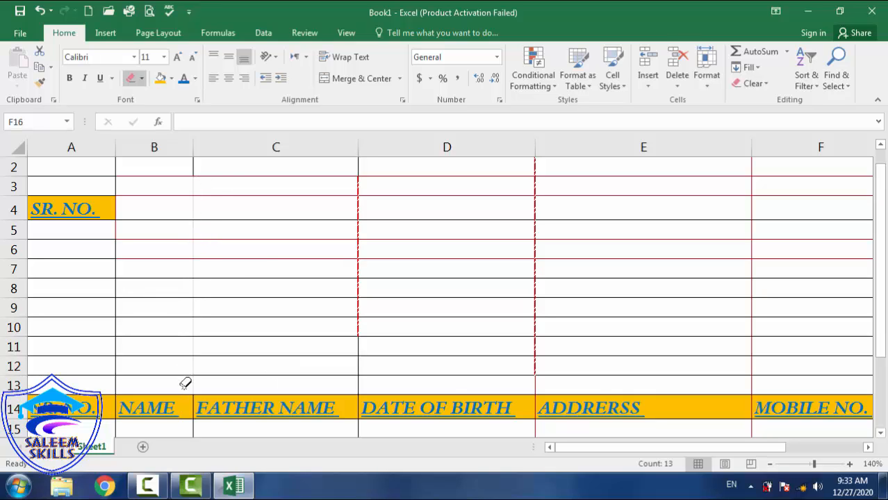
# Erase the horizontal borders across columns B and C between rows 3 and 8
pyautogui.moveTo(124, 214); pyautogui.dragTo(301, 219)
pyautogui.moveTo(111, 239); pyautogui.dragTo(329, 240)
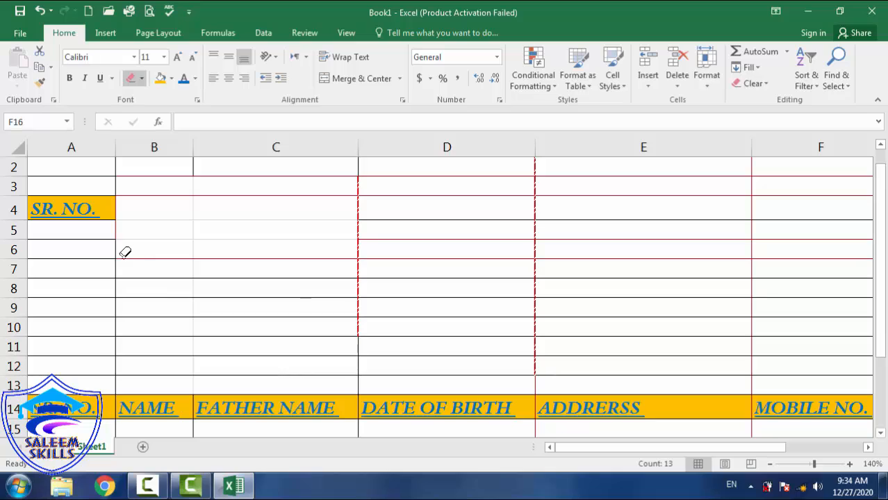
pyautogui.moveTo(125, 252); pyautogui.dragTo(313, 254)
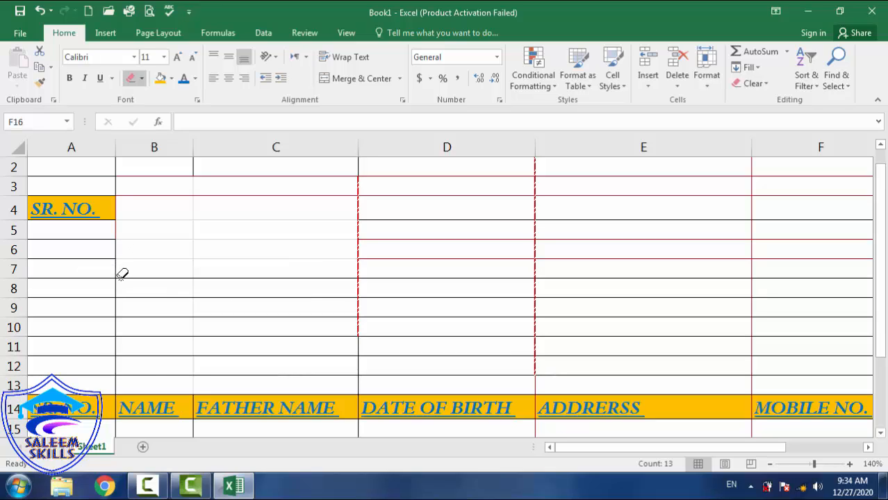
pyautogui.moveTo(120, 276); pyautogui.dragTo(302, 279)
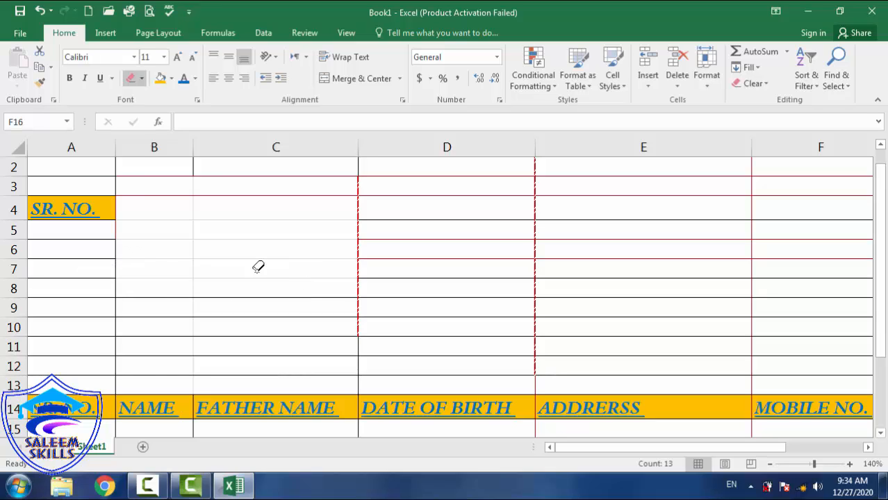
pyautogui.moveTo(123, 184); pyautogui.dragTo(323, 187)
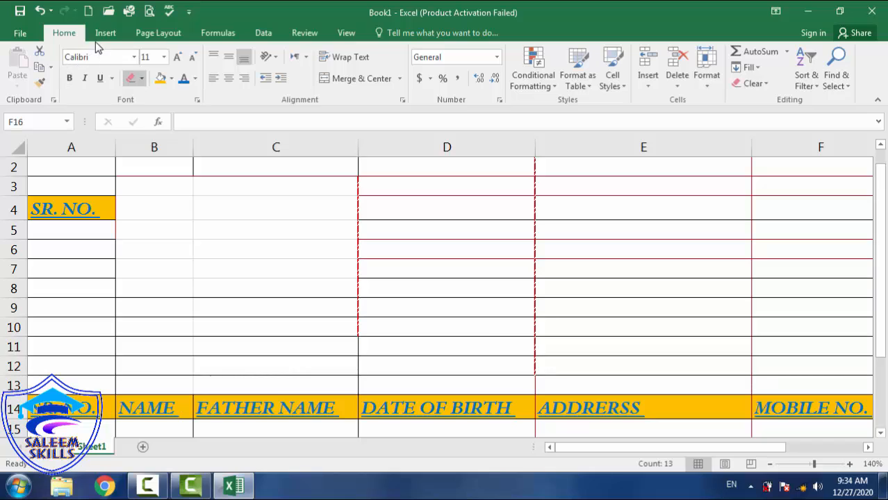
# Apply a Bottom Border to the selected range A1:F16 and return to cell A1
pyautogui.click(141, 79)
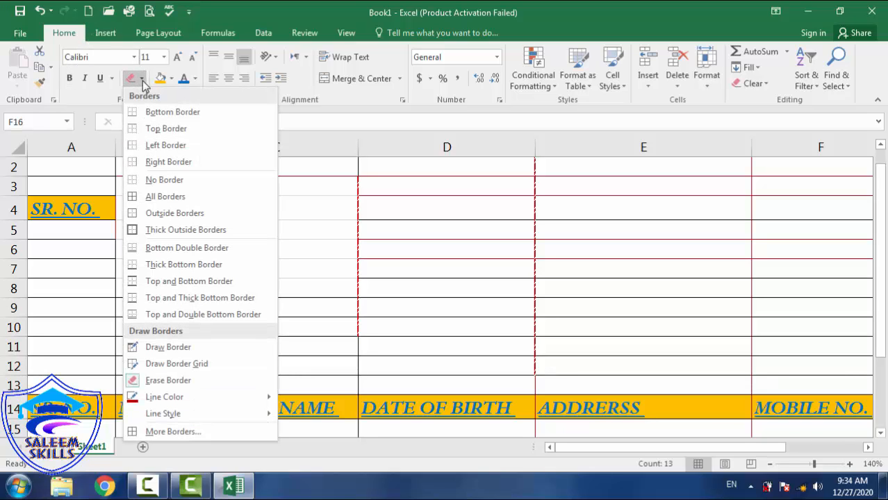
pyautogui.click(143, 111)
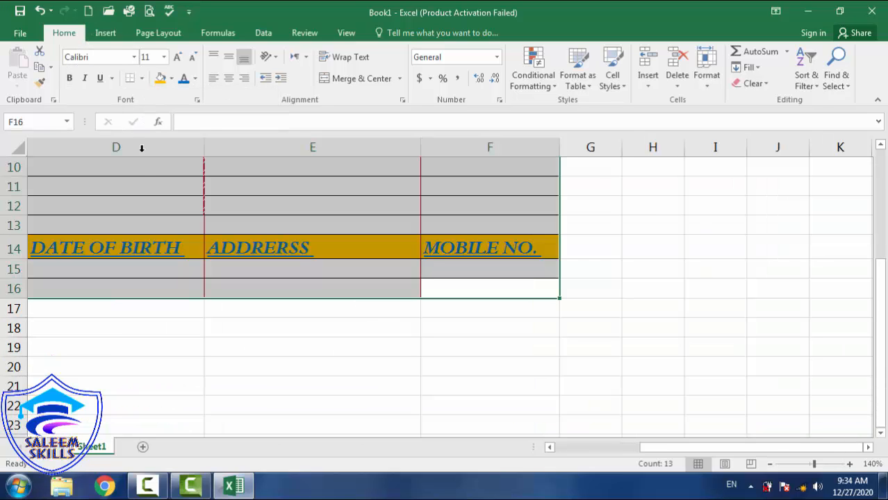
pyautogui.press('Left')
pyautogui.press('Up')
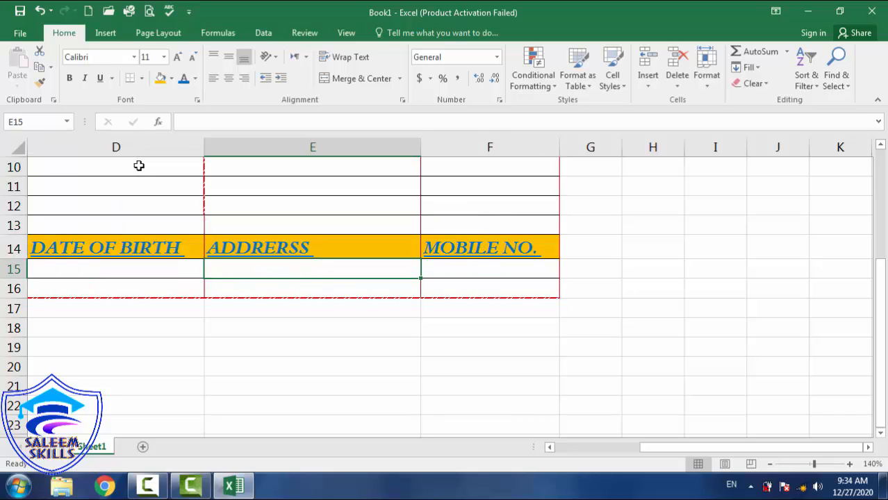
pyautogui.hotkey('ctrl', 'Home')
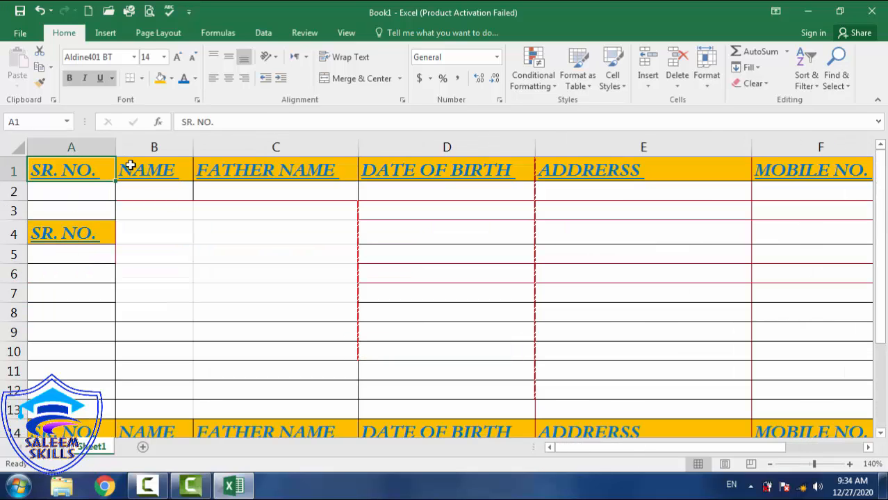
pyautogui.click(771, 464)
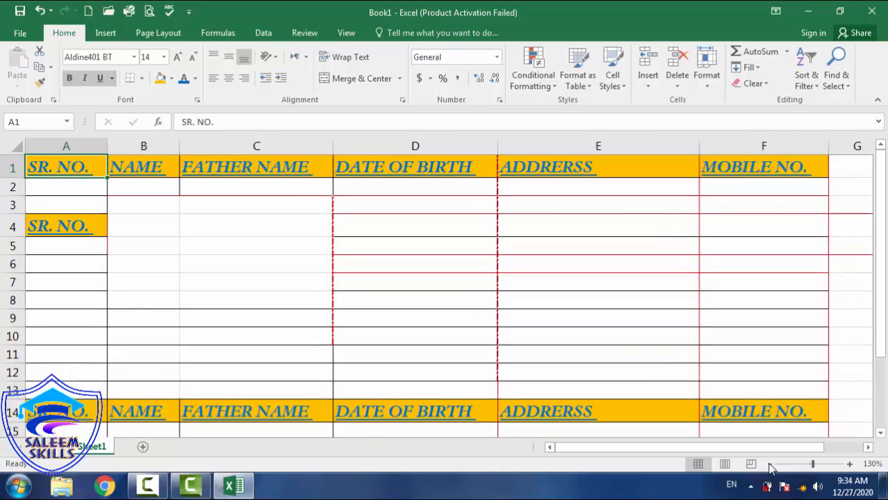
# Erase the stray borders around cells G4:G5 outside the table with Erase Border, and exit the eraser
pyautogui.click(770, 464)
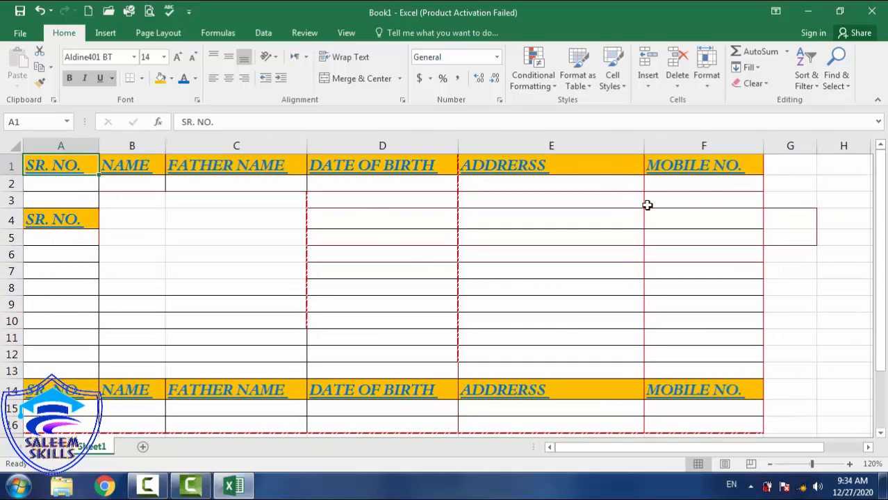
pyautogui.click(141, 78)
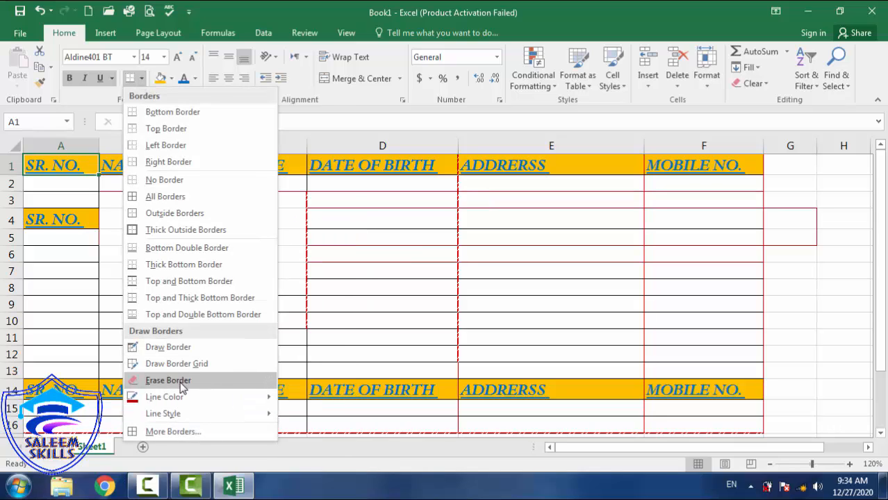
pyautogui.click(168, 380)
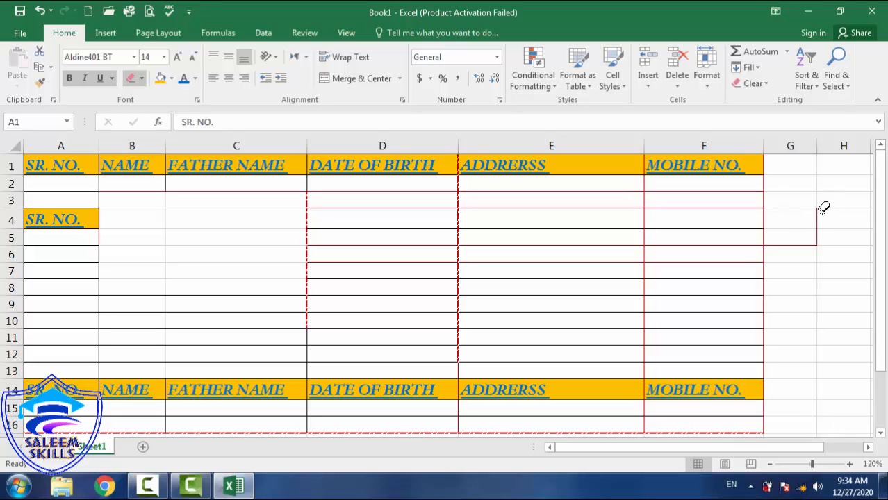
pyautogui.click(818, 218)
pyautogui.click(817, 234)
pyautogui.click(793, 240)
pyautogui.press('Escape')
pyautogui.write('`')
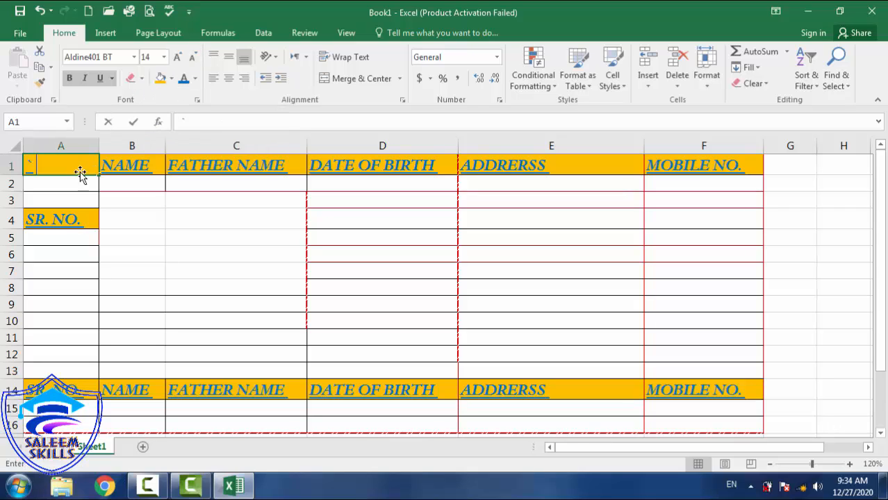
pyautogui.press('Escape')
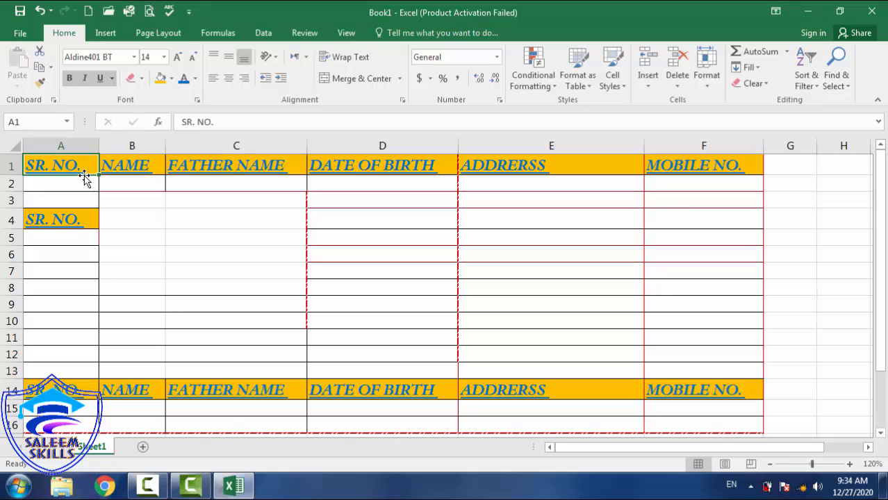
# Shrink the NAME heading in cell B1 to font size 9 with Decrease Font Size
pyautogui.click(121, 159)
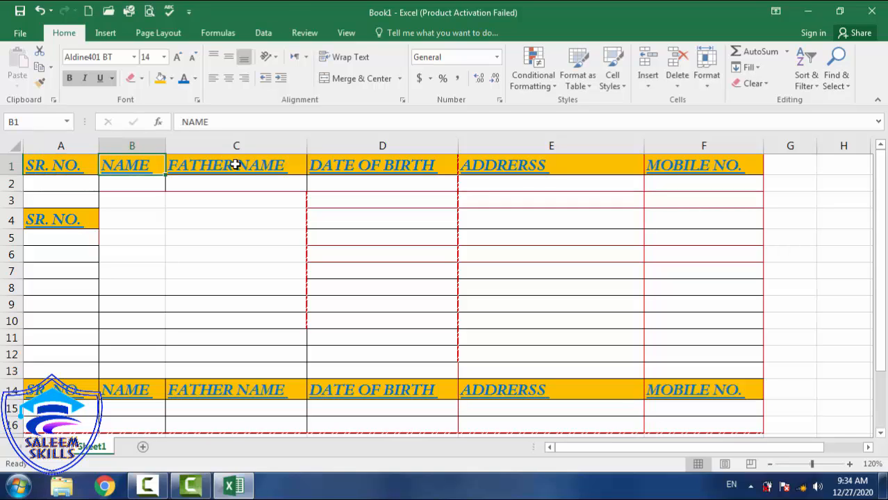
pyautogui.click(195, 59)
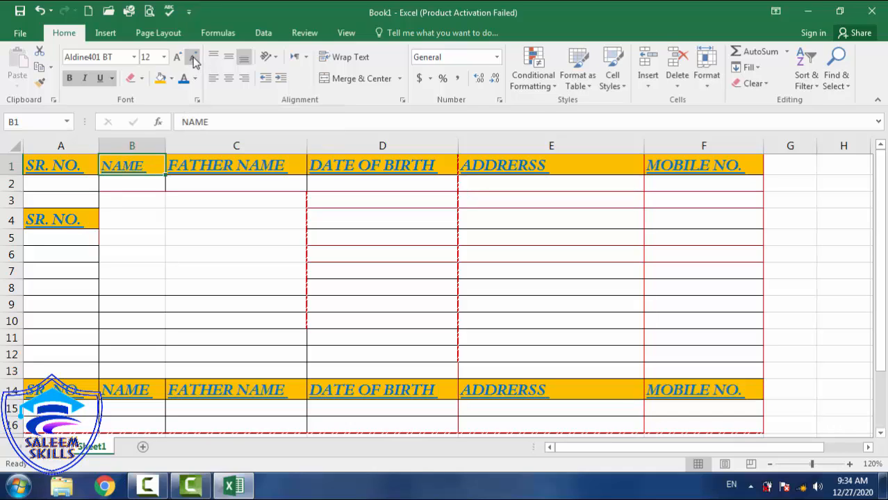
pyautogui.click(195, 59)
pyautogui.click(195, 59)
pyautogui.click(194, 61)
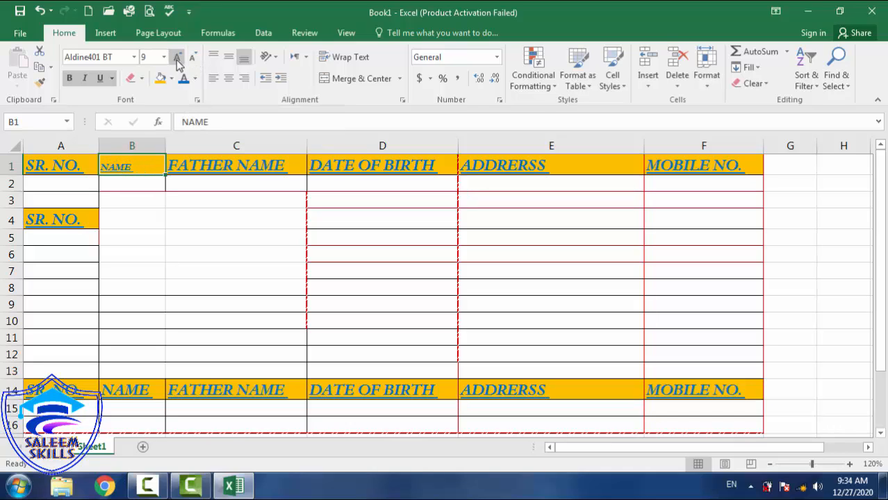
# Enlarge the NAME heading in B1 to font size 26 with Increase Font Size and autofit column B's width
pyautogui.click(179, 62)
pyautogui.click(179, 63)
pyautogui.click(179, 61)
pyautogui.click(179, 61)
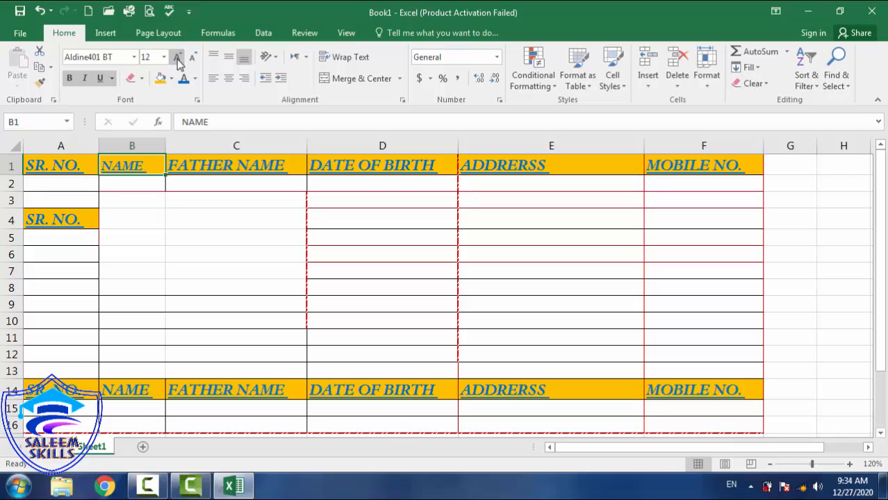
pyautogui.click(179, 61)
pyautogui.click(179, 61)
pyautogui.click(179, 61)
pyautogui.click(178, 62)
pyautogui.click(178, 61)
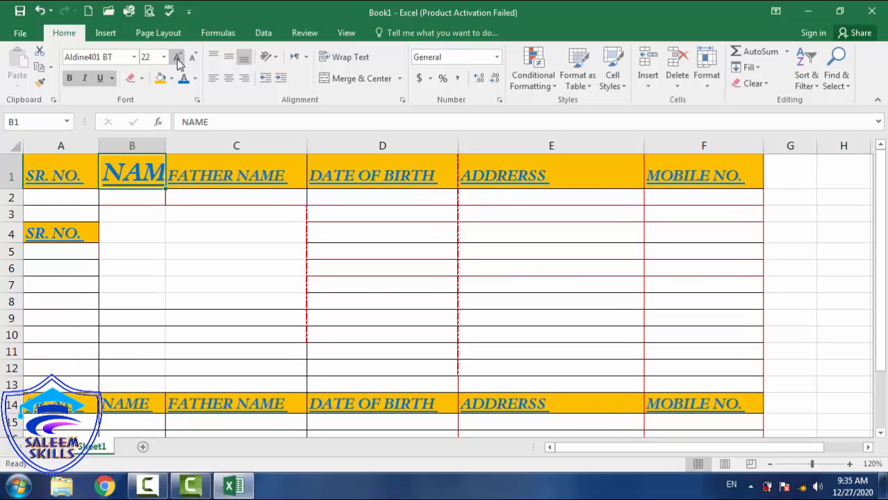
pyautogui.click(178, 61)
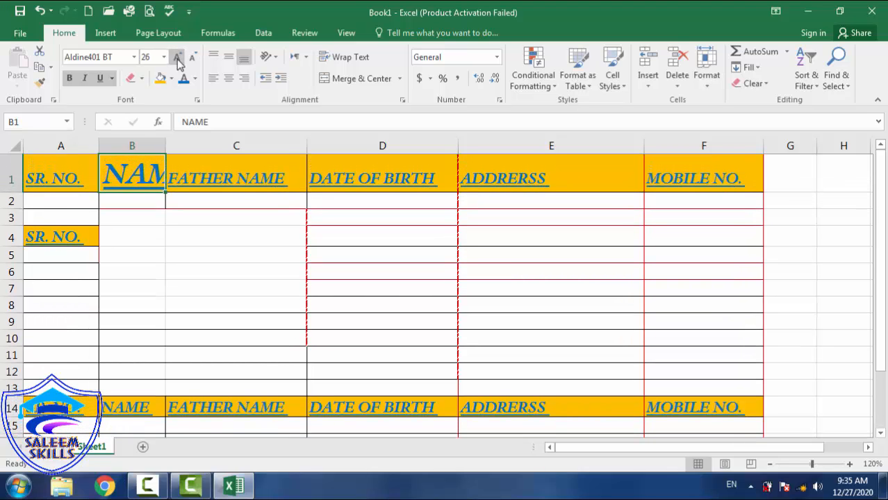
pyautogui.doubleClick(165, 147)
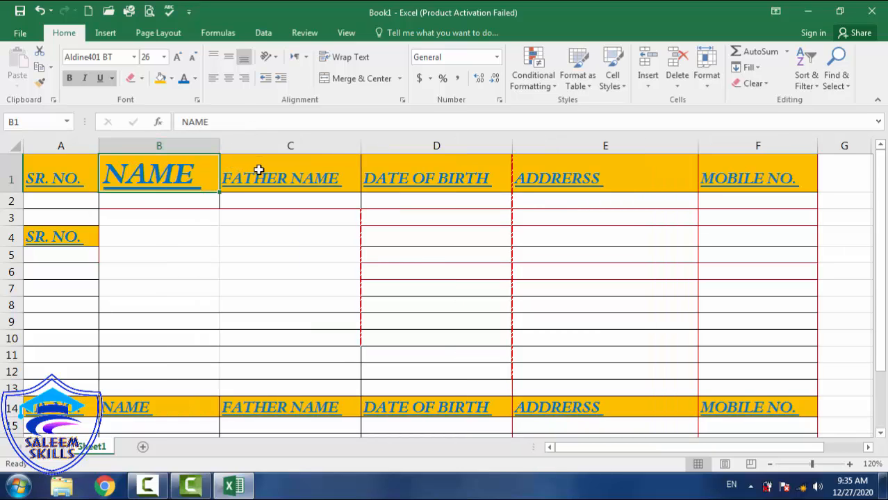
pyautogui.click(164, 58)
pyautogui.click(164, 59)
# Change the font of the headings in A1:F1 to Aharoni and select the FATHER NAME heading in C1
pyautogui.moveTo(78, 163); pyautogui.dragTo(702, 176)
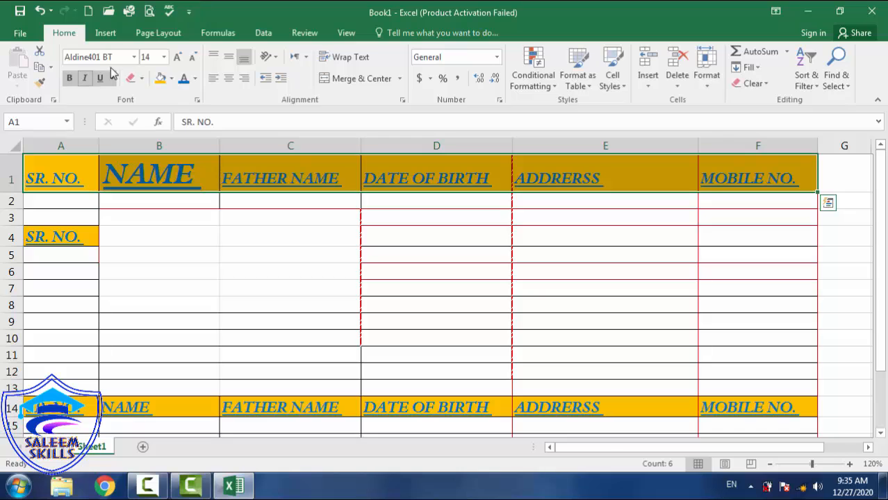
pyautogui.click(134, 57)
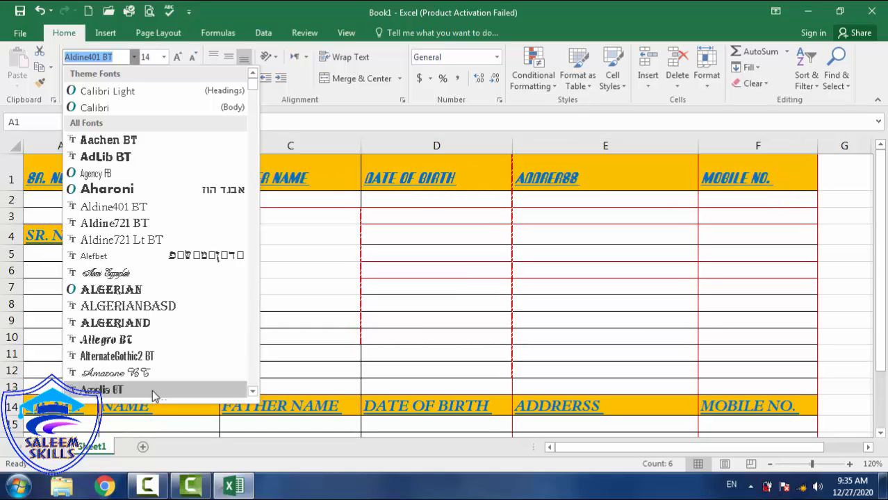
pyautogui.click(122, 196)
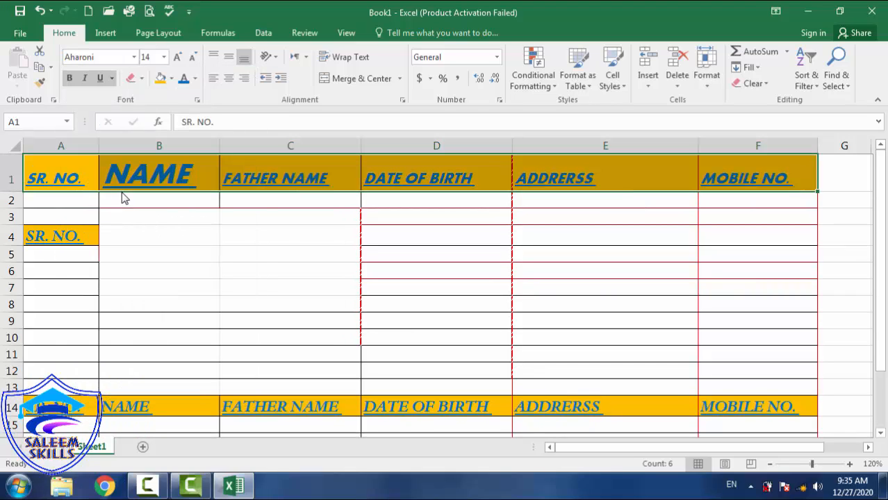
pyautogui.click(236, 270)
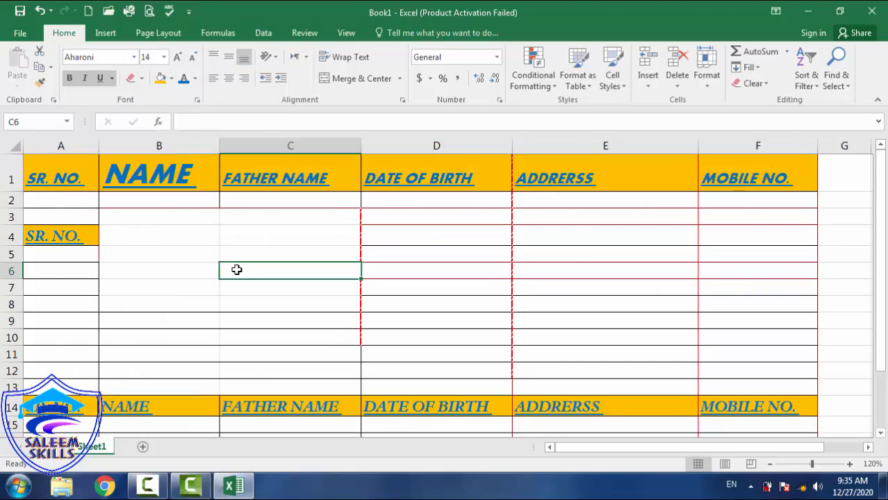
pyautogui.click(134, 175)
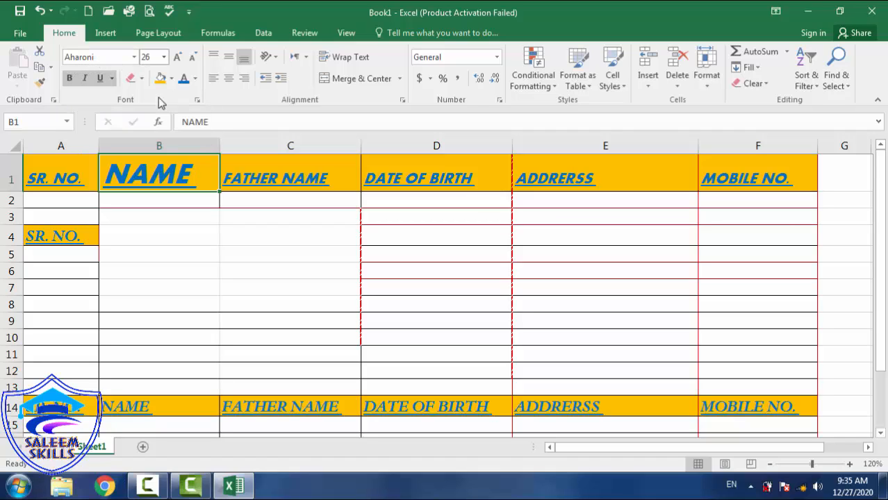
pyautogui.click(275, 180)
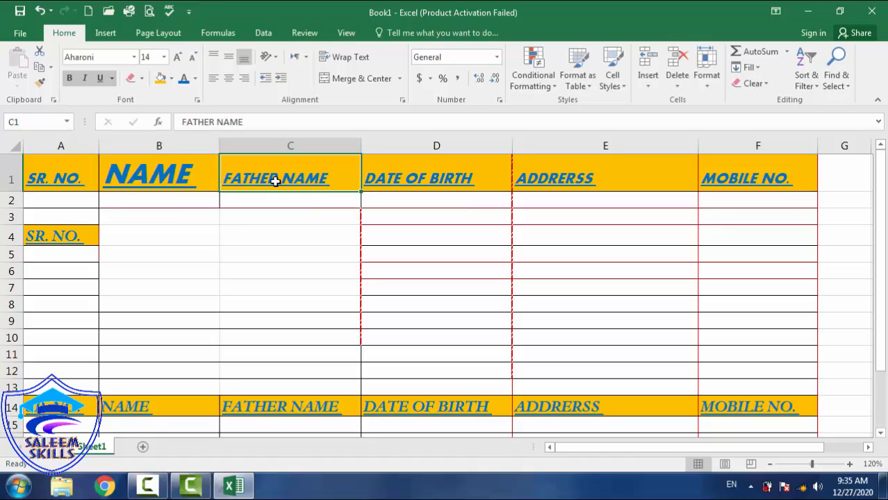